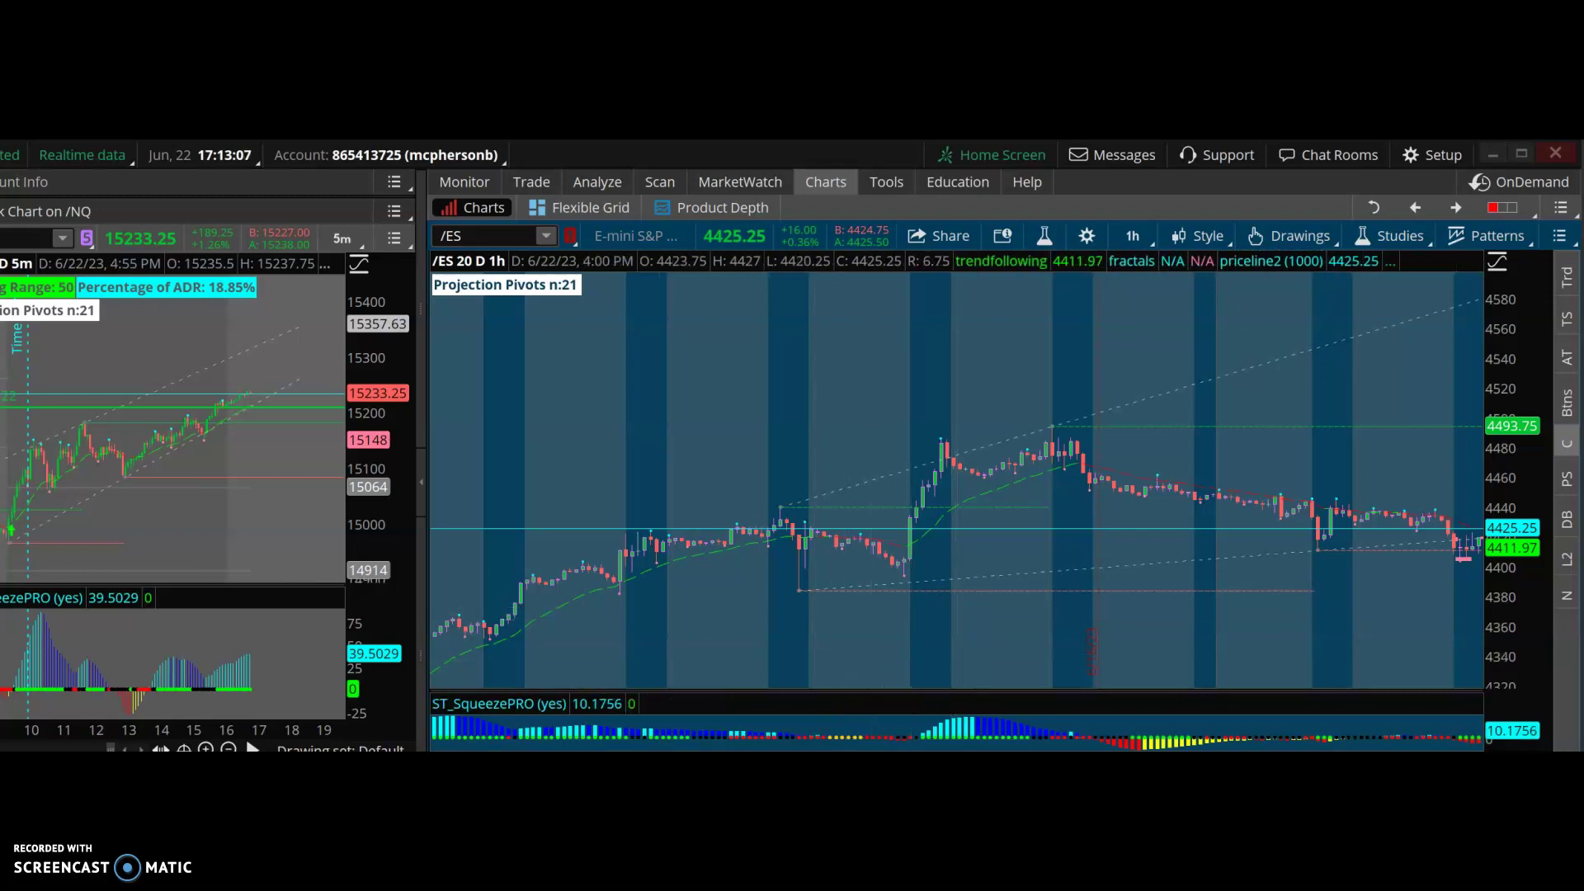
- Examine the recent price swings on the /ES one-hour chart together with the ST_SqueezePRO momentum histogram
{"action": "scroll", "coordinate": [956, 471], "scroll_direction": "down", "scroll_amount": 10}
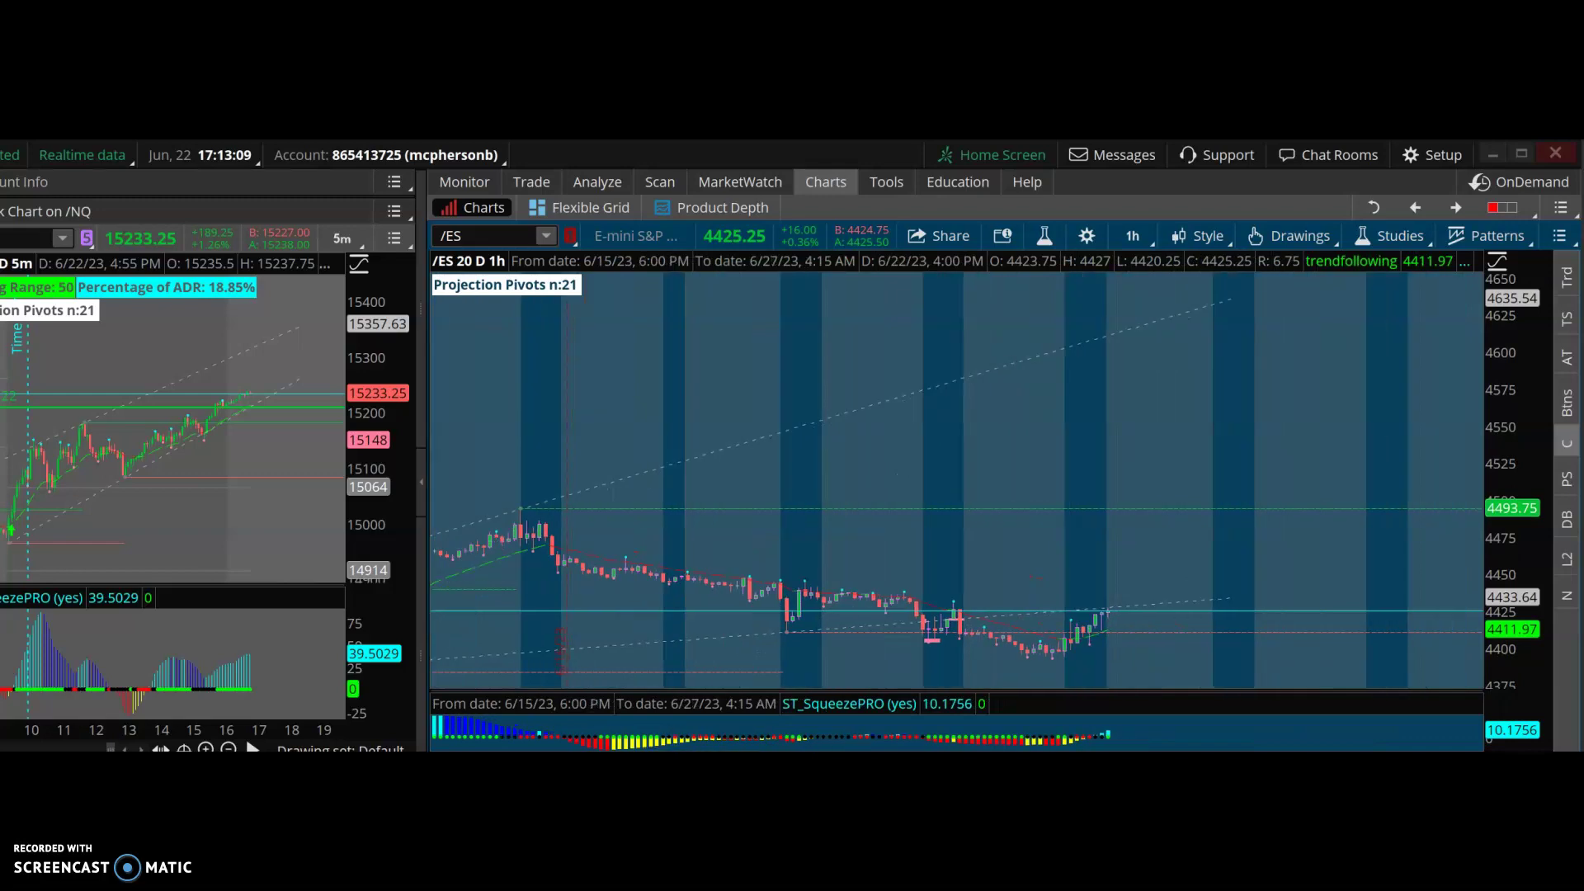
{"action": "scroll", "coordinate": [957, 471], "scroll_direction": "down", "scroll_amount": 5}
{"action": "left_click", "coordinate": [974, 650]}
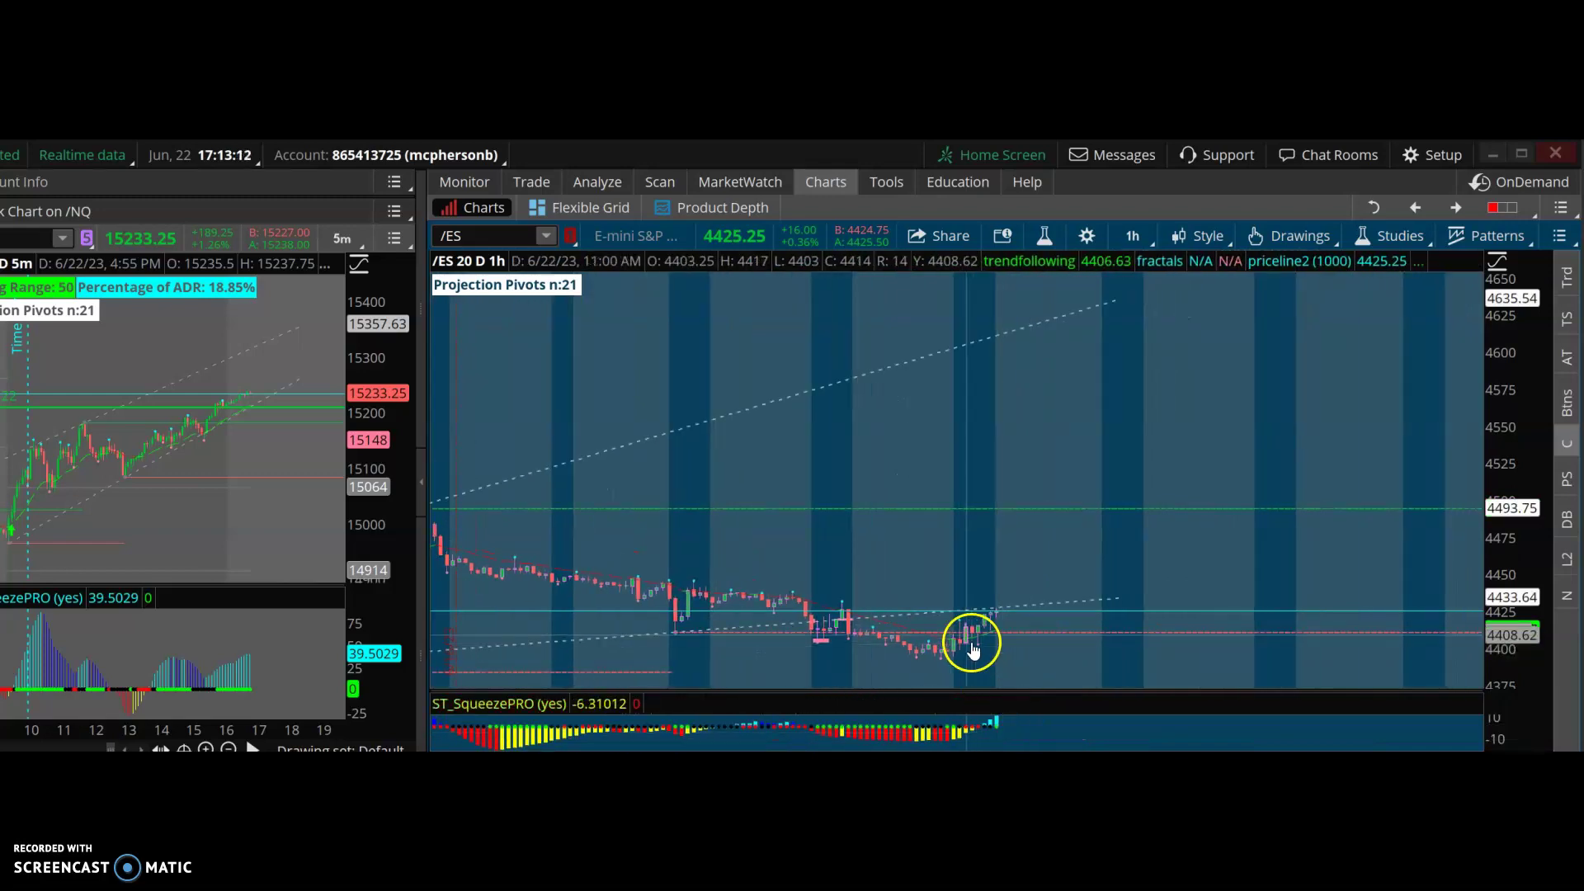
{"action": "left_click", "coordinate": [966, 734]}
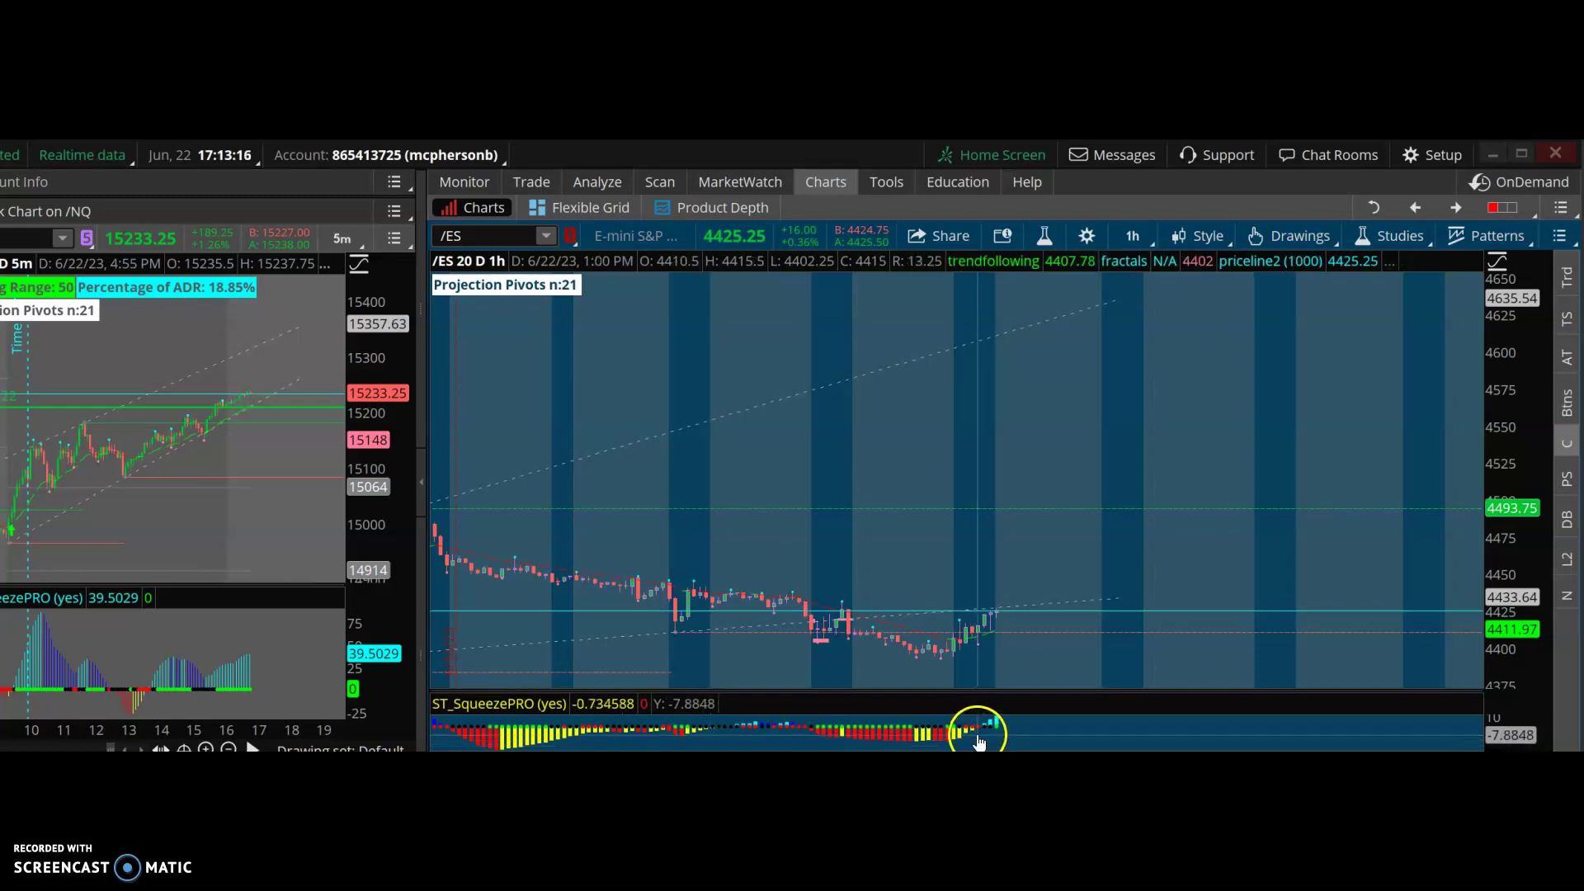
{"action": "mouse_move", "coordinate": [1488, 424]}
{"action": "left_mouse_down"}
{"action": "mouse_move", "coordinate": [1488, 471]}
{"action": "mouse_move", "coordinate": [1485, 430]}
{"action": "left_mouse_up"}
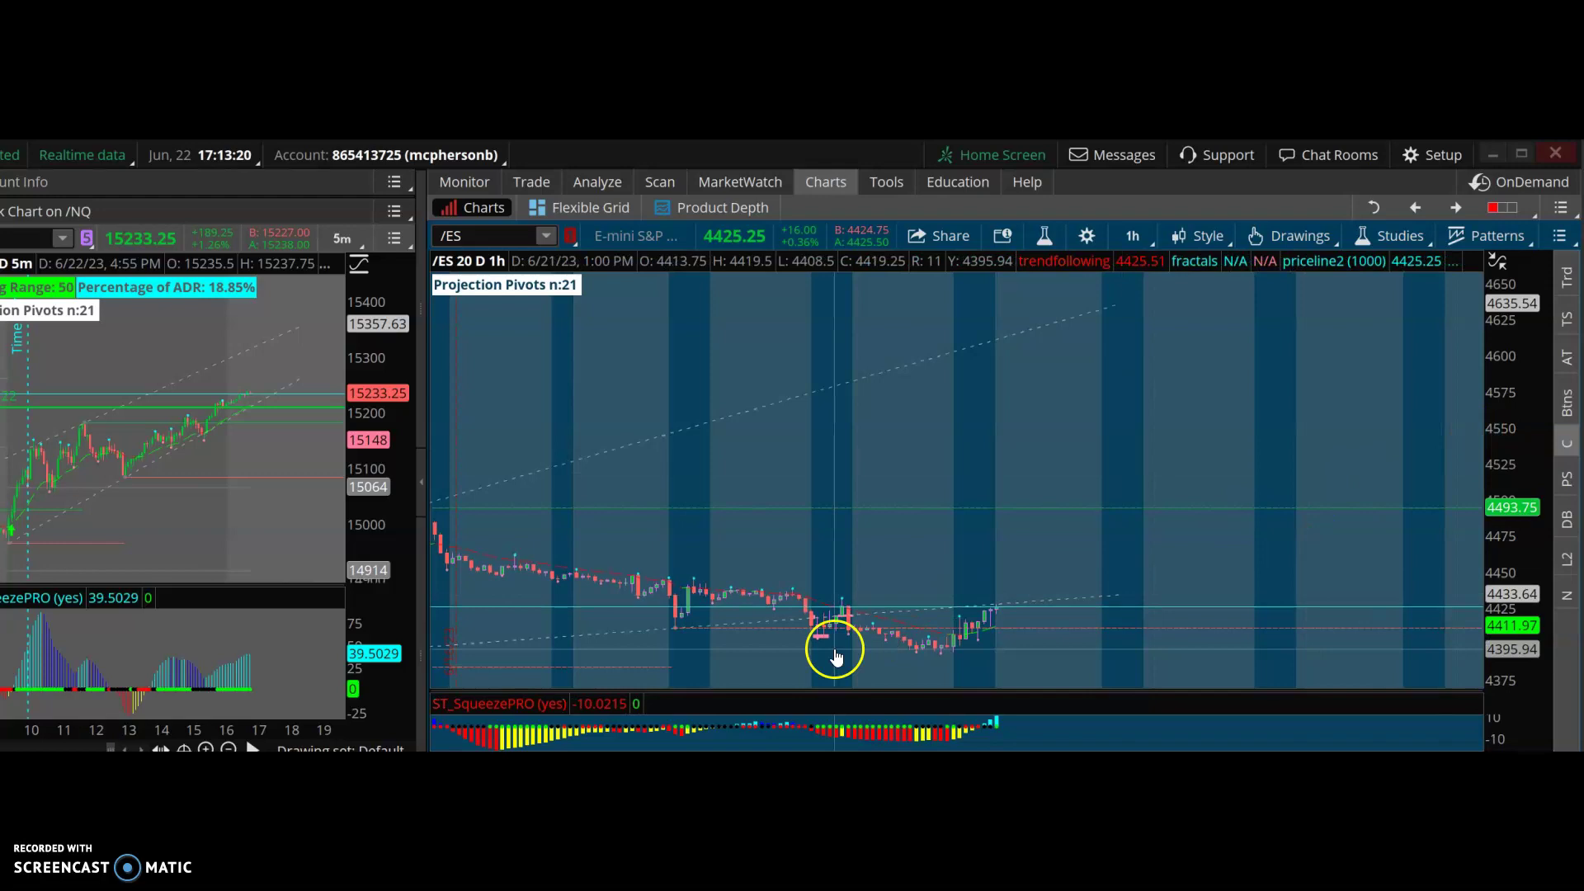
{"action": "left_click_drag", "start_coordinate": [743, 697], "coordinate": [902, 699]}
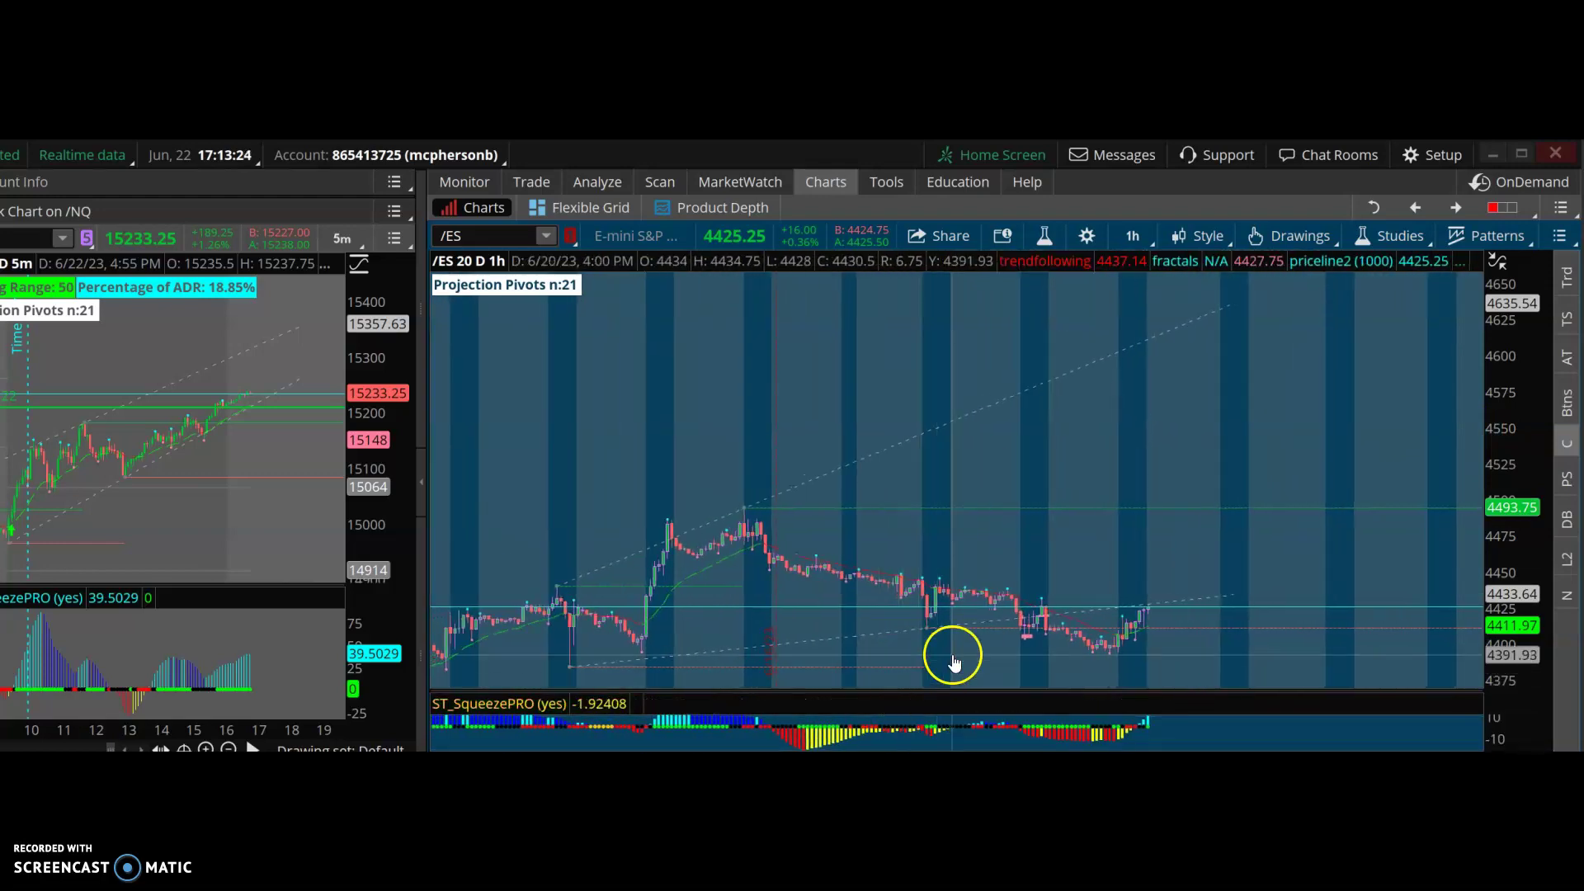
{"action": "left_click_drag", "start_coordinate": [907, 495], "coordinate": [574, 495]}
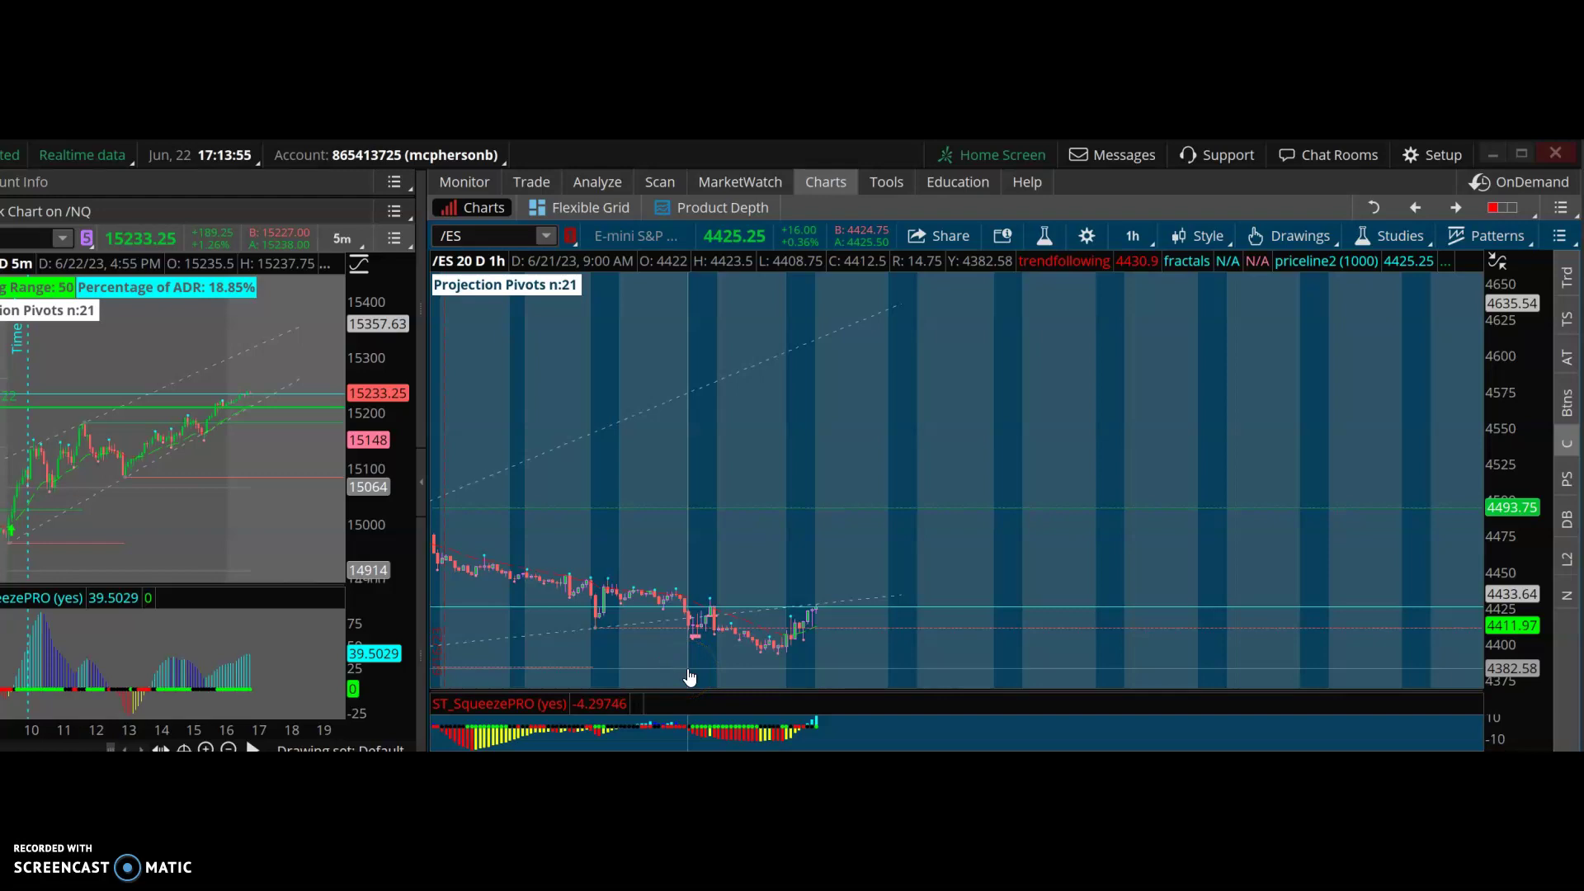
{"action": "left_click_drag", "start_coordinate": [504, 711], "coordinate": [583, 711]}
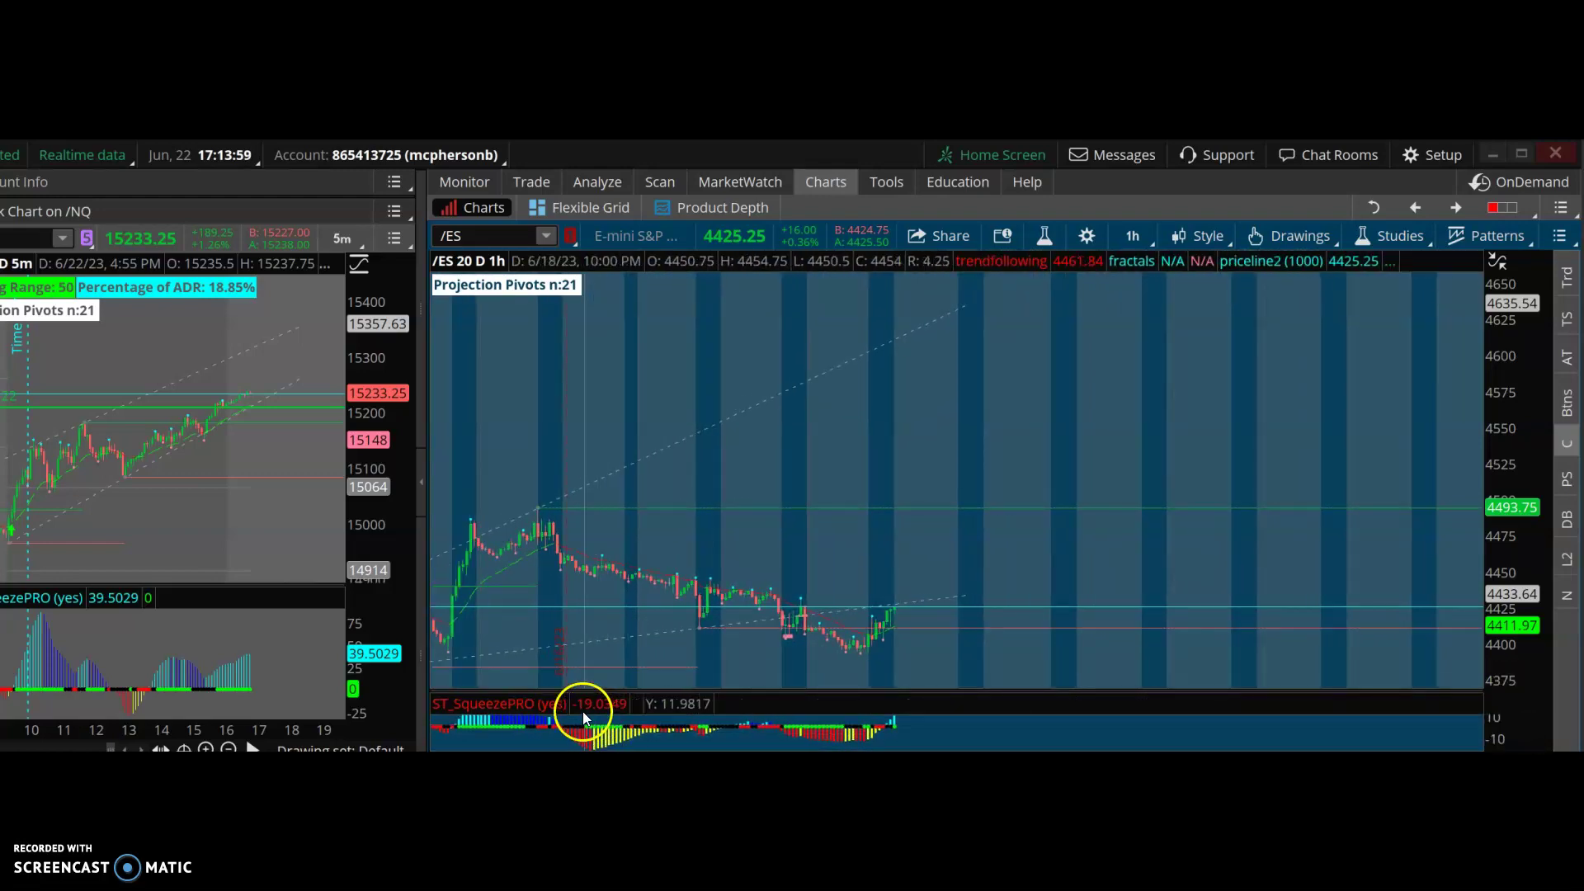
{"action": "mouse_move", "coordinate": [578, 707]}
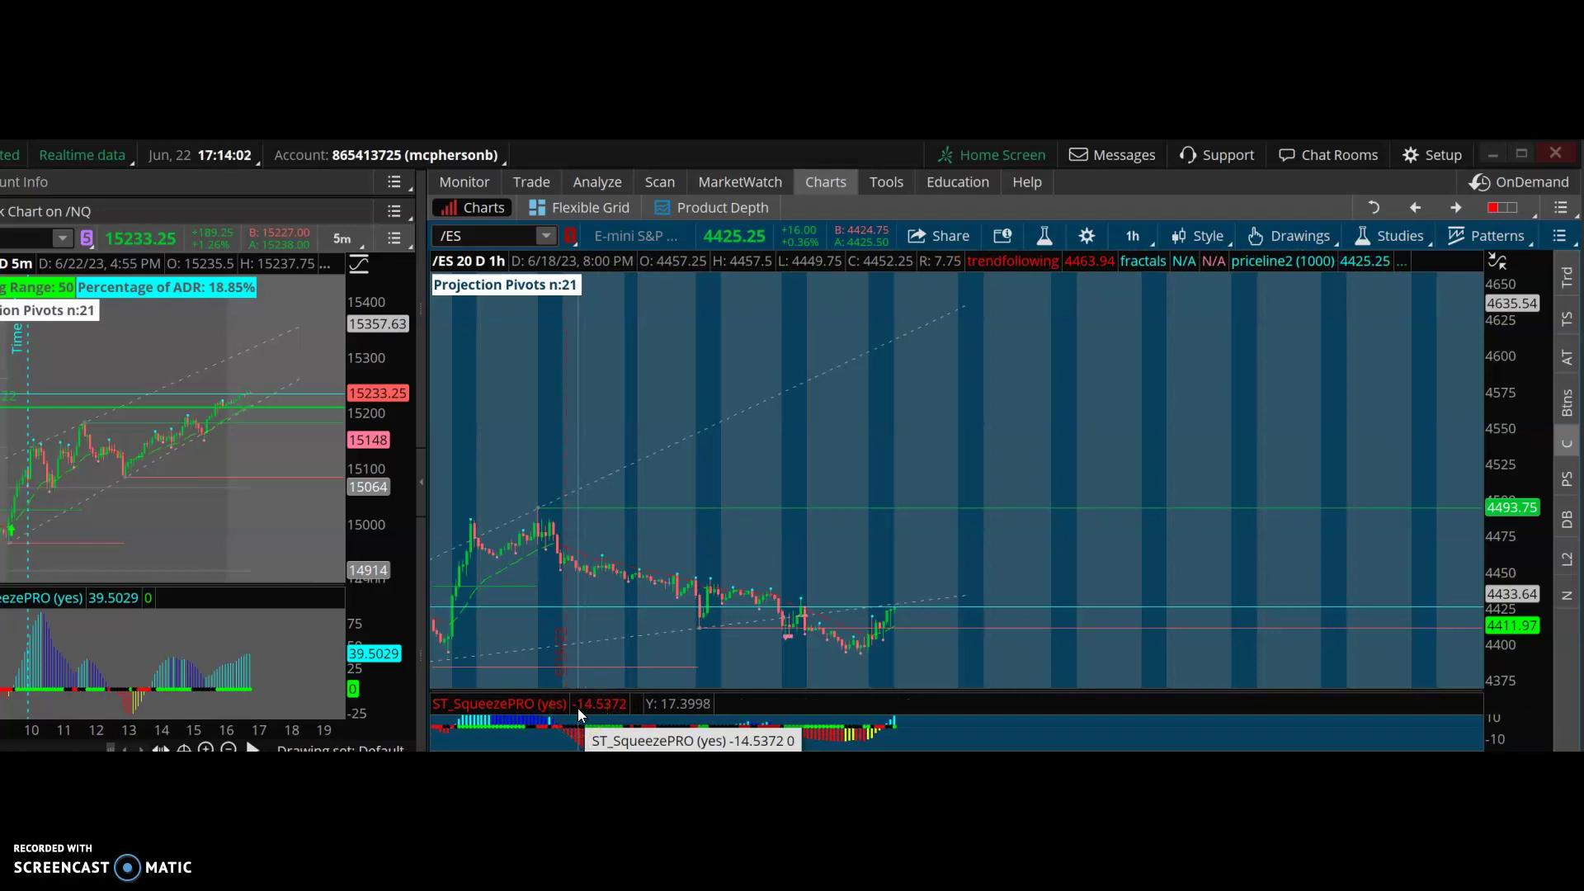
{"action": "left_click", "coordinate": [583, 733]}
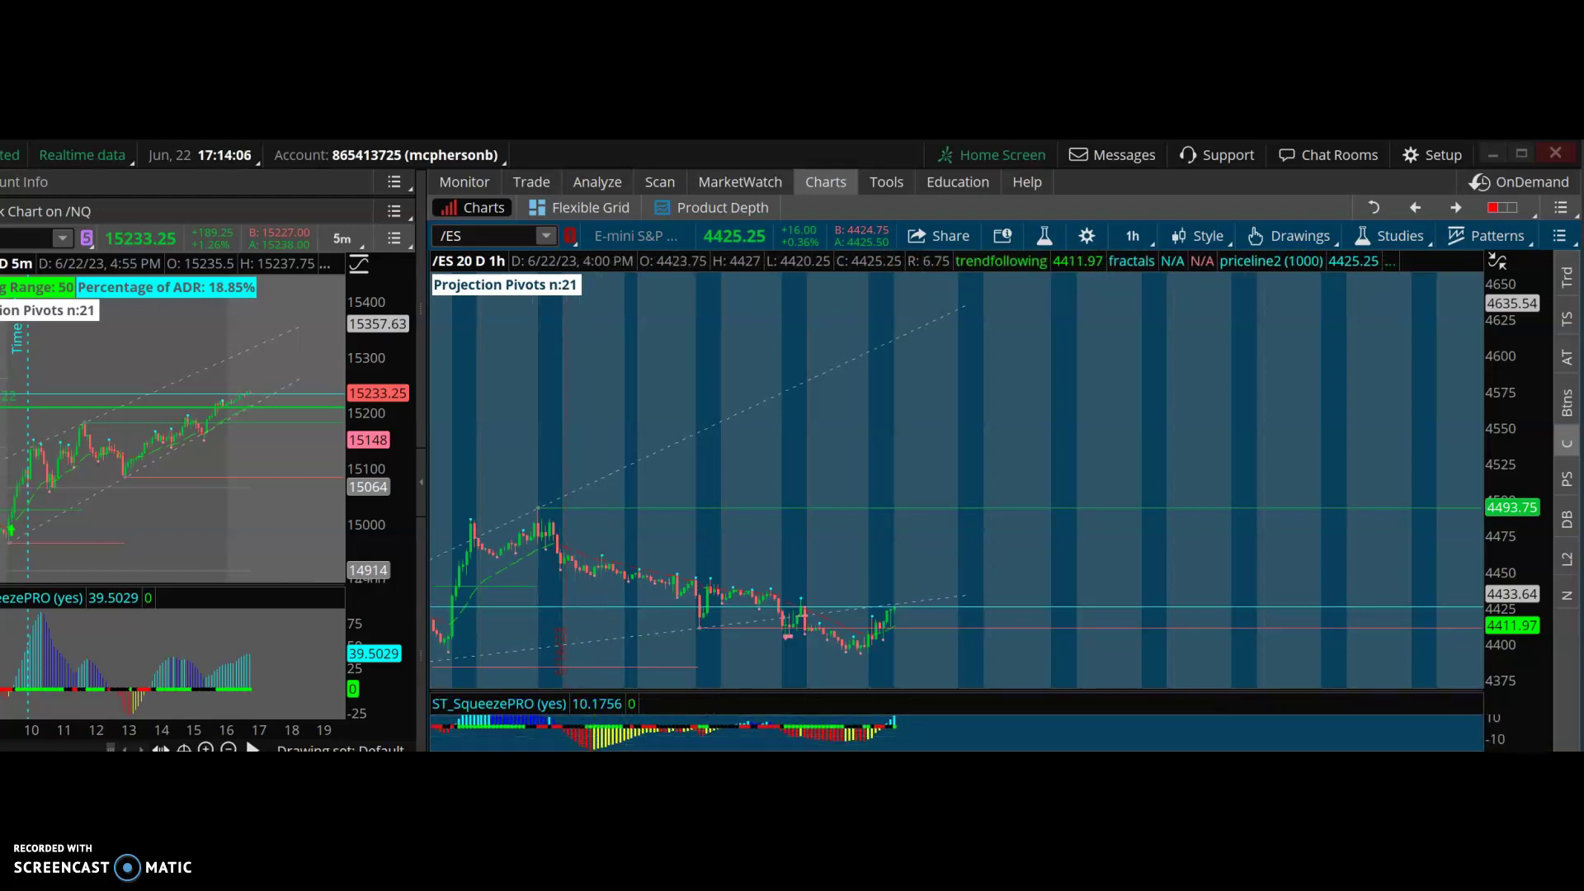
- Switch to Chrome, open Forex Factory and review the June 22 economic calendar events, and return to the charts
{"action": "left_click", "coordinate": [333, 740]}
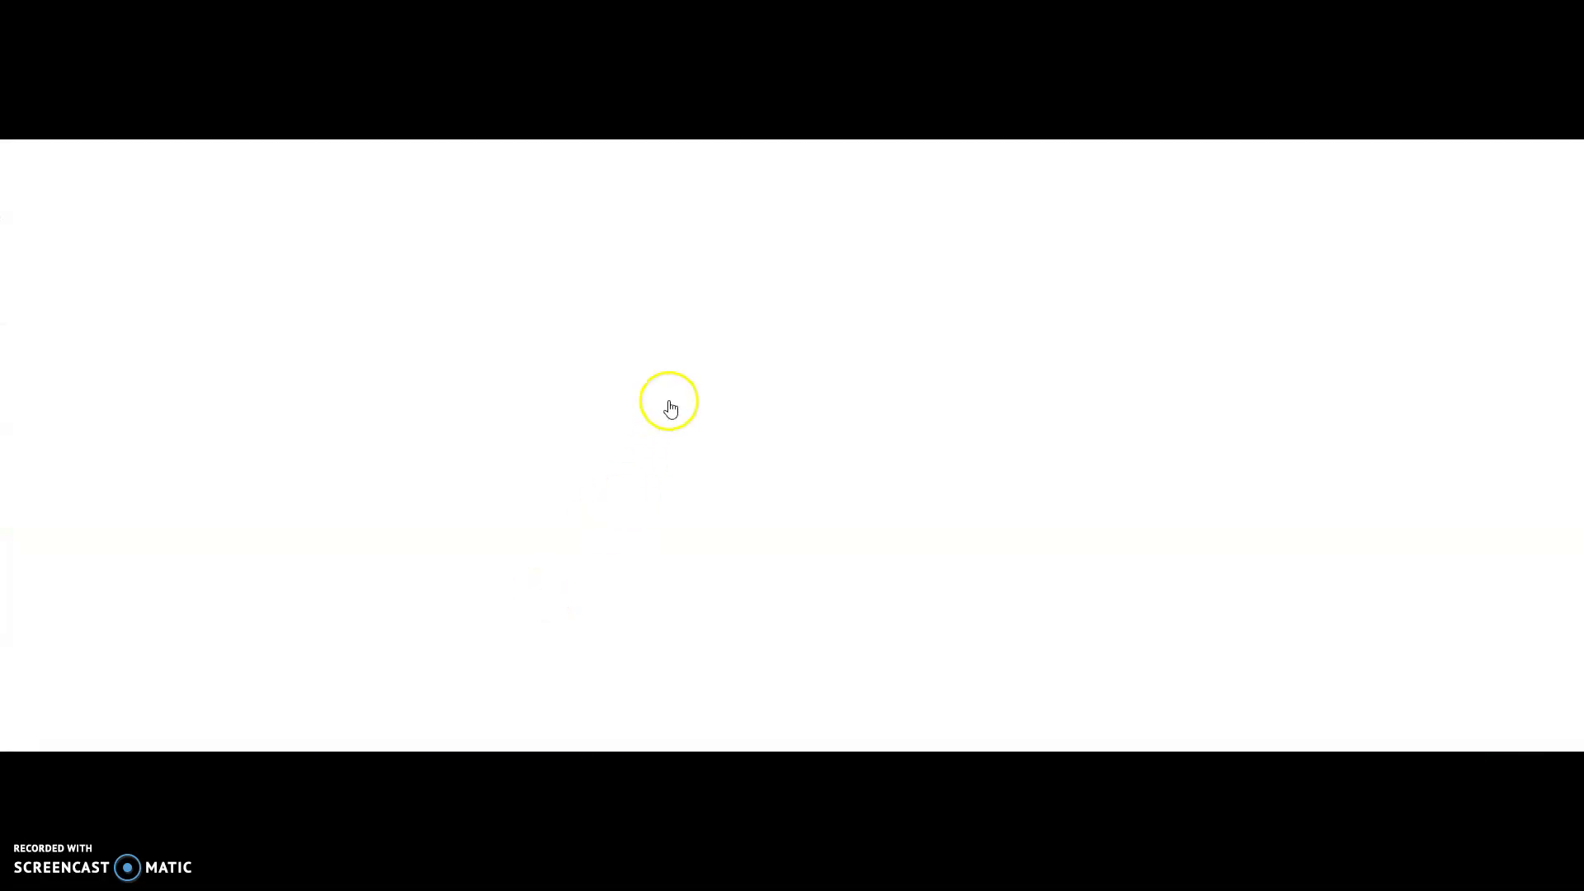
{"action": "left_click", "coordinate": [864, 146]}
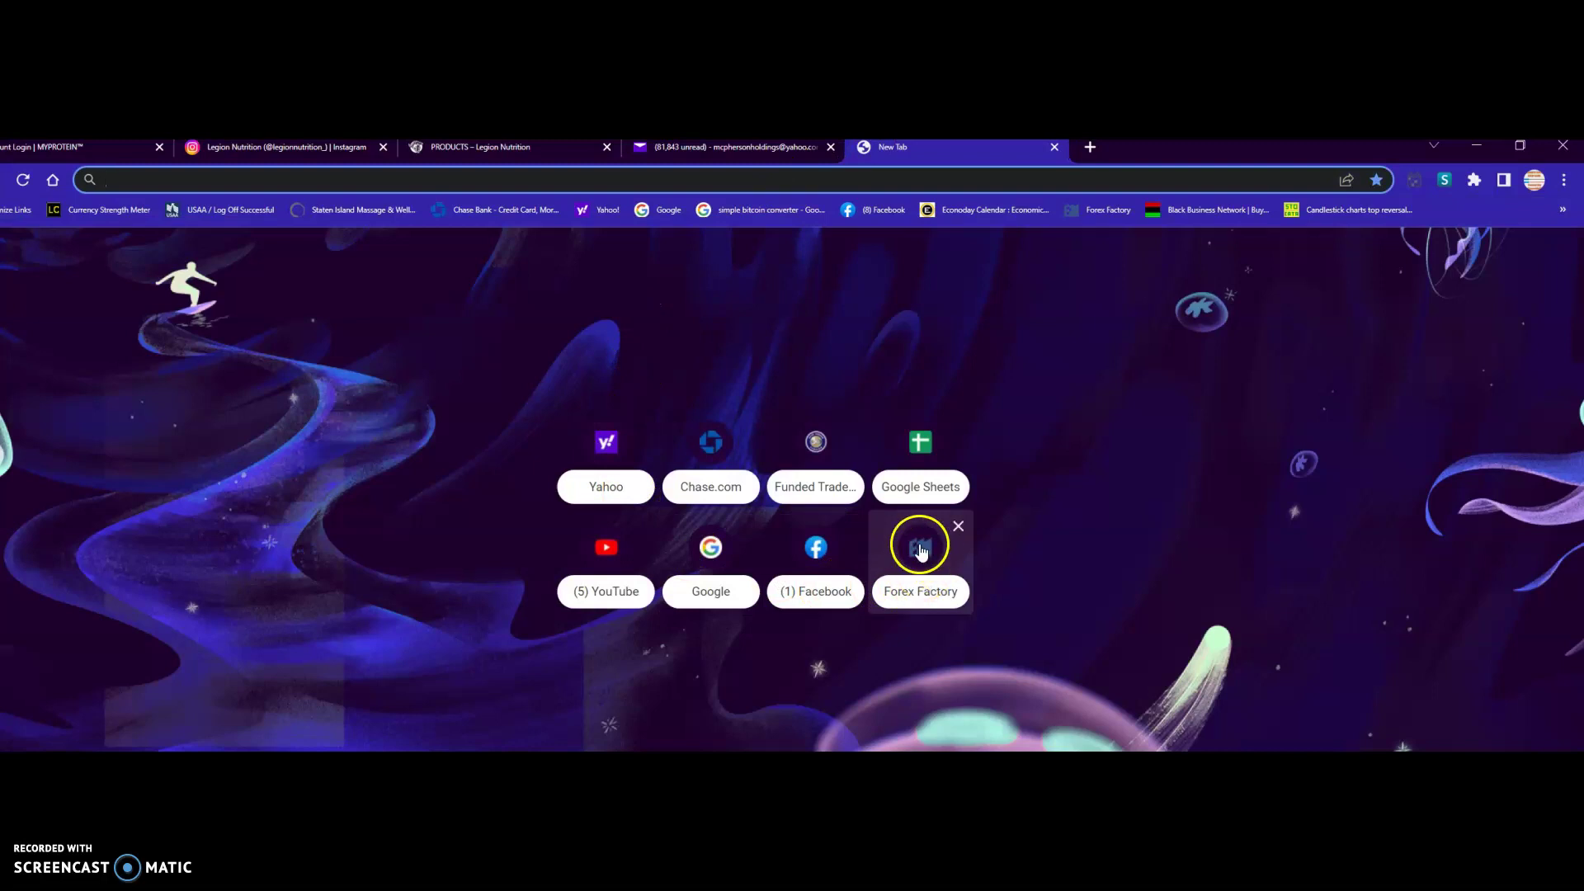
{"action": "left_click", "coordinate": [939, 568]}
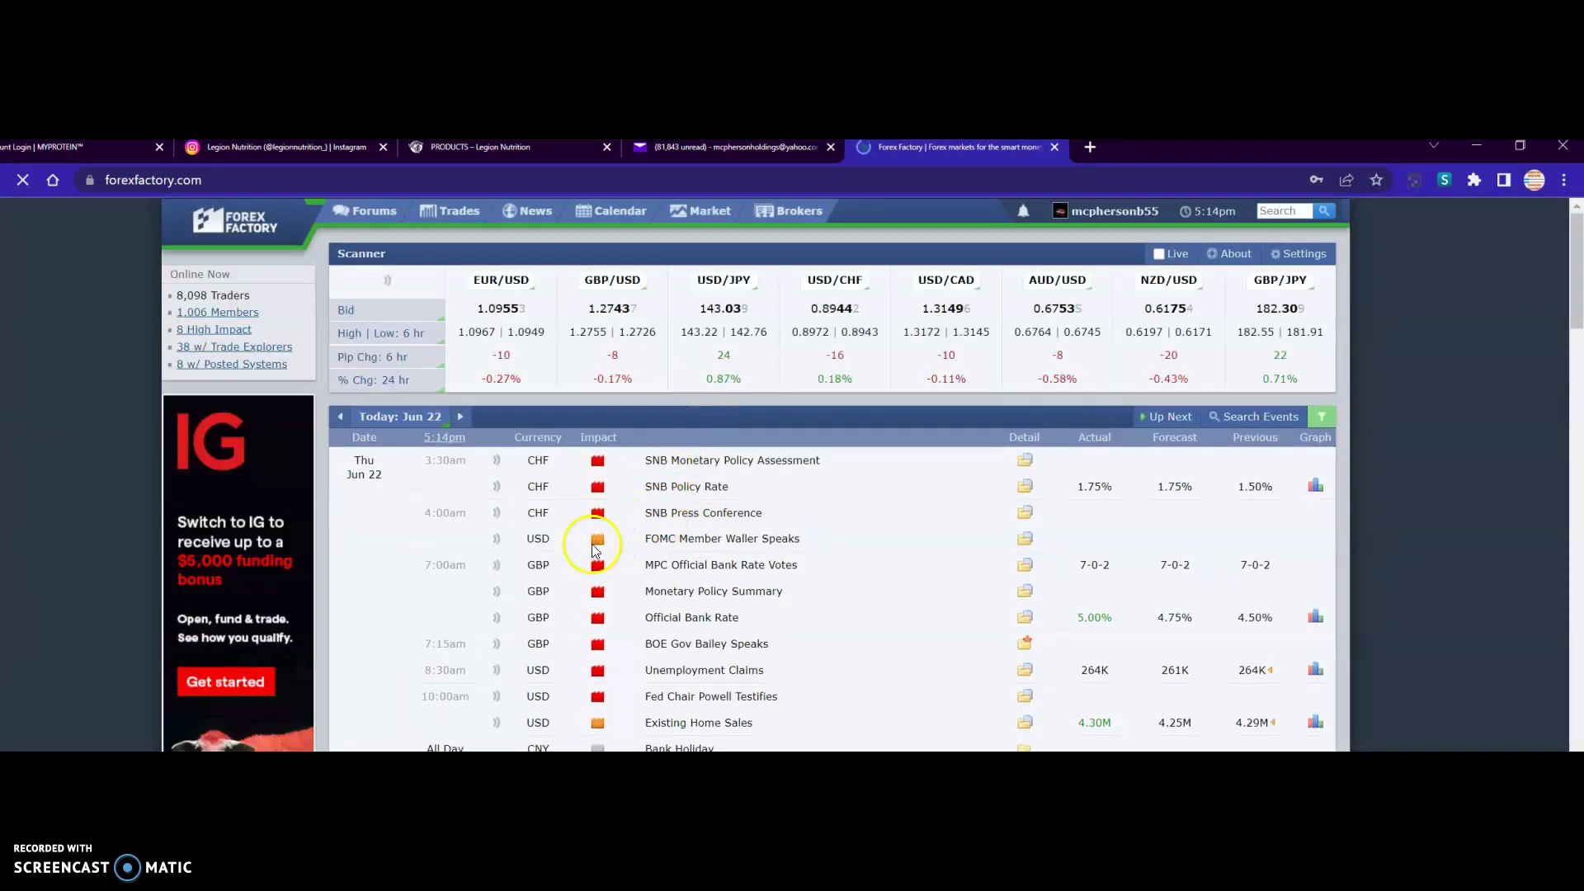
{"action": "scroll", "coordinate": [602, 569], "scroll_direction": "down", "scroll_amount": 1}
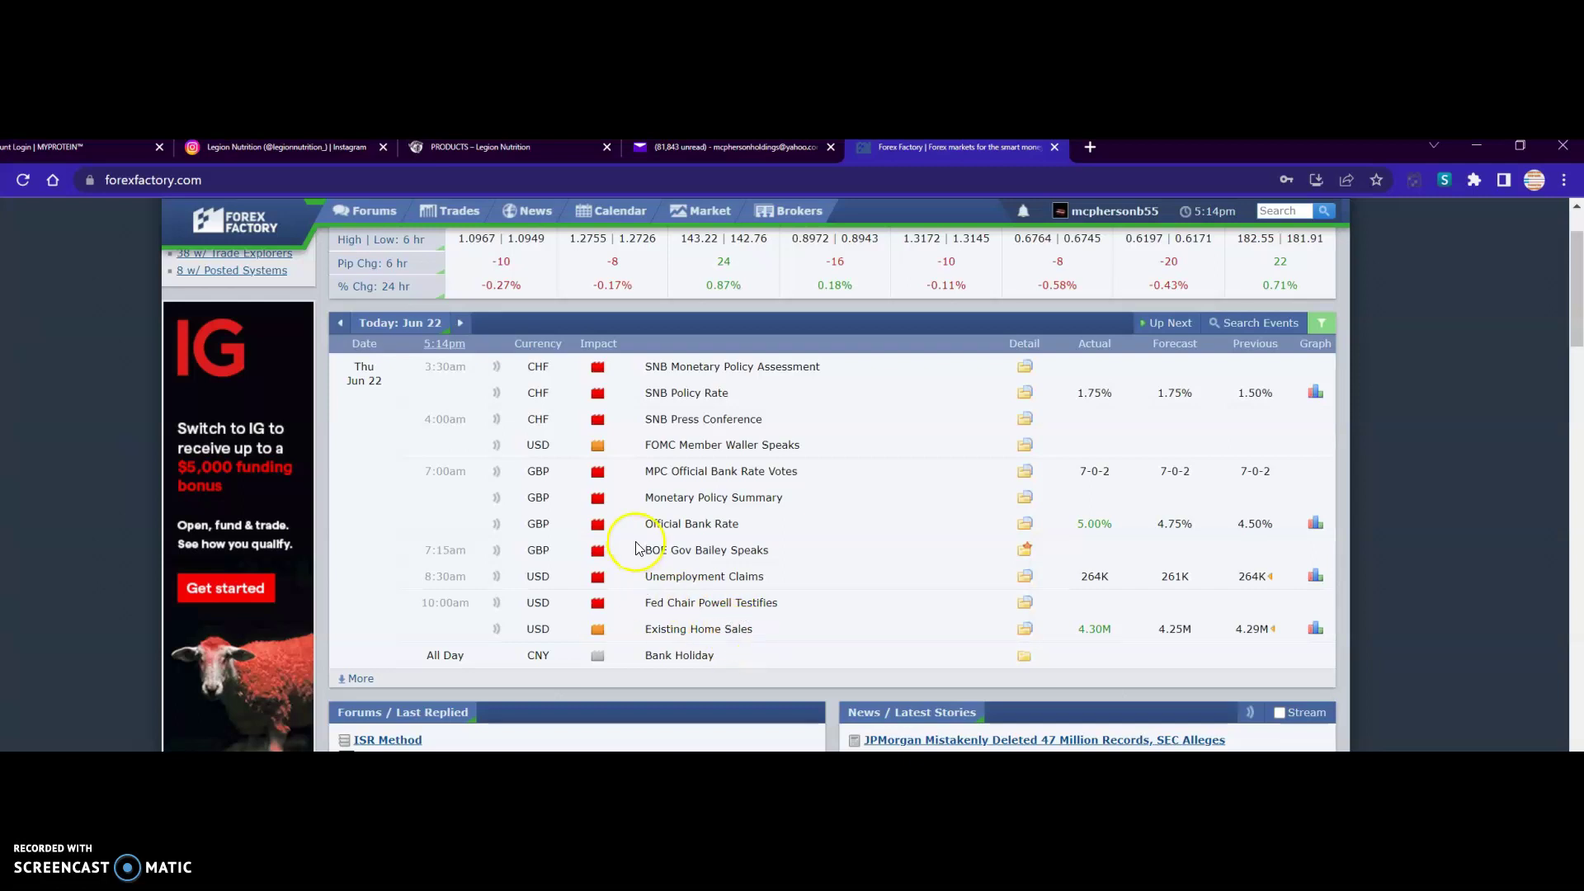
{"action": "mouse_move", "coordinate": [220, 238]}
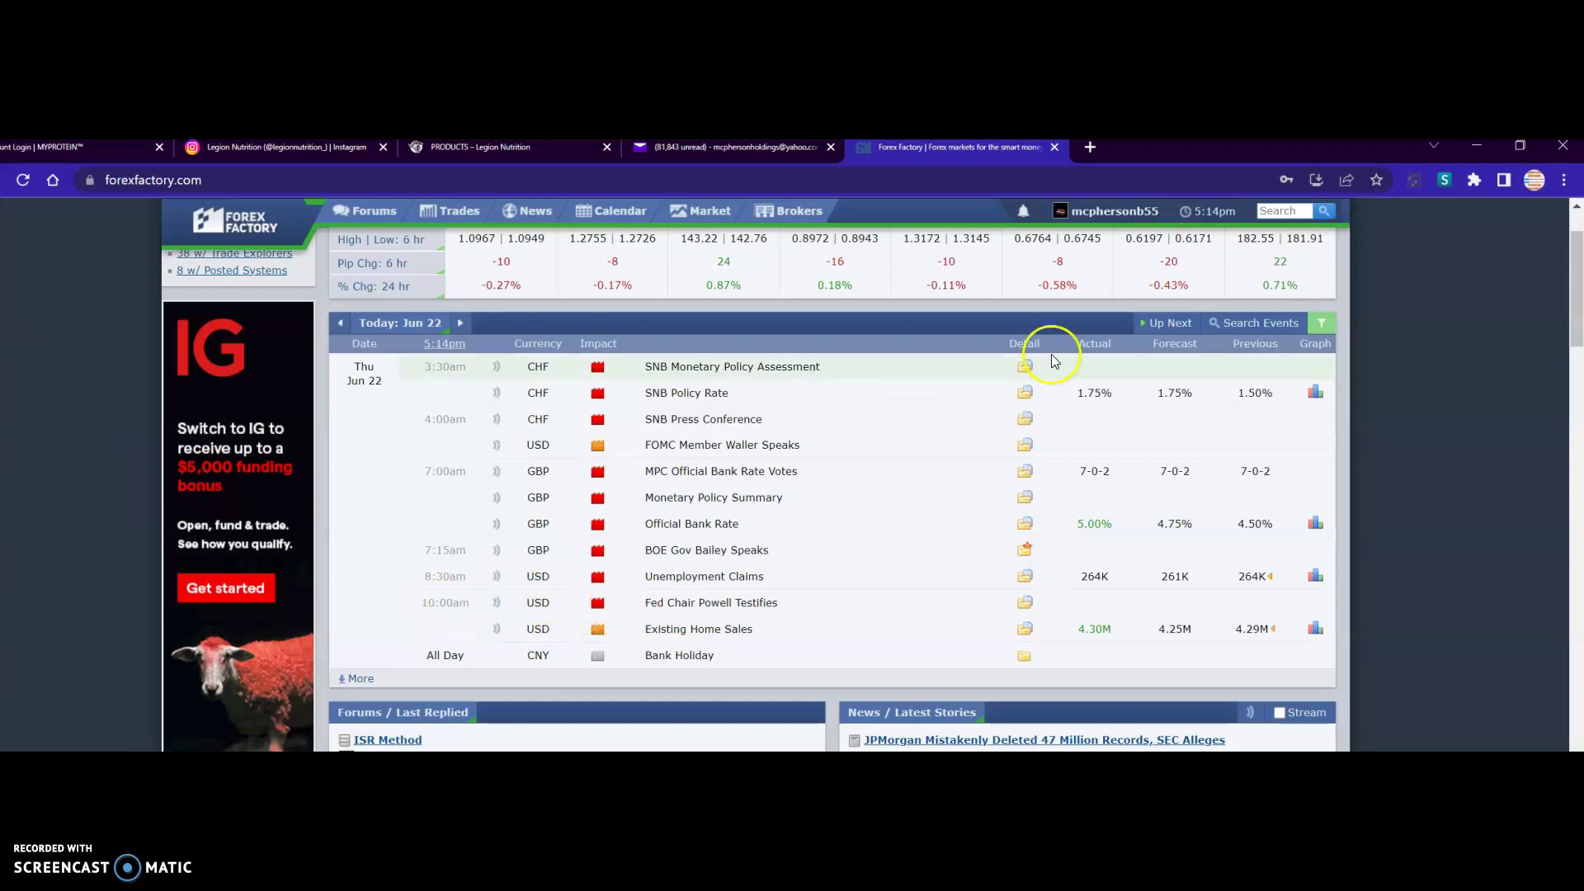
{"action": "left_click", "coordinate": [1475, 150]}
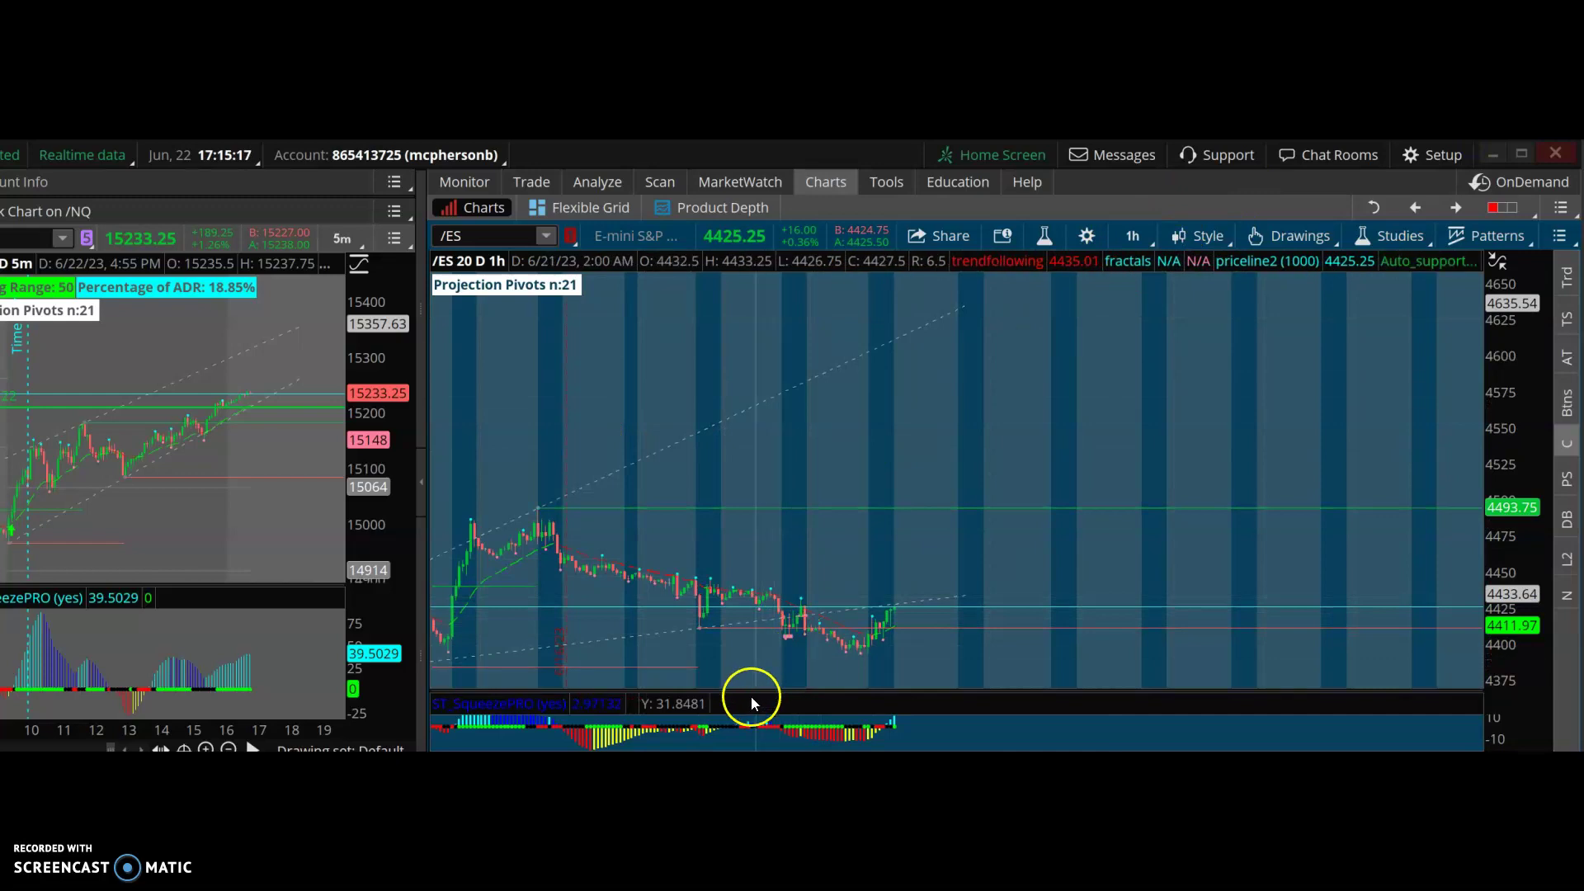
- Review the futures chart settings for showing and highlighting the extended-hours trading session
{"action": "scroll", "coordinate": [989, 407], "scroll_direction": "up", "scroll_amount": 3}
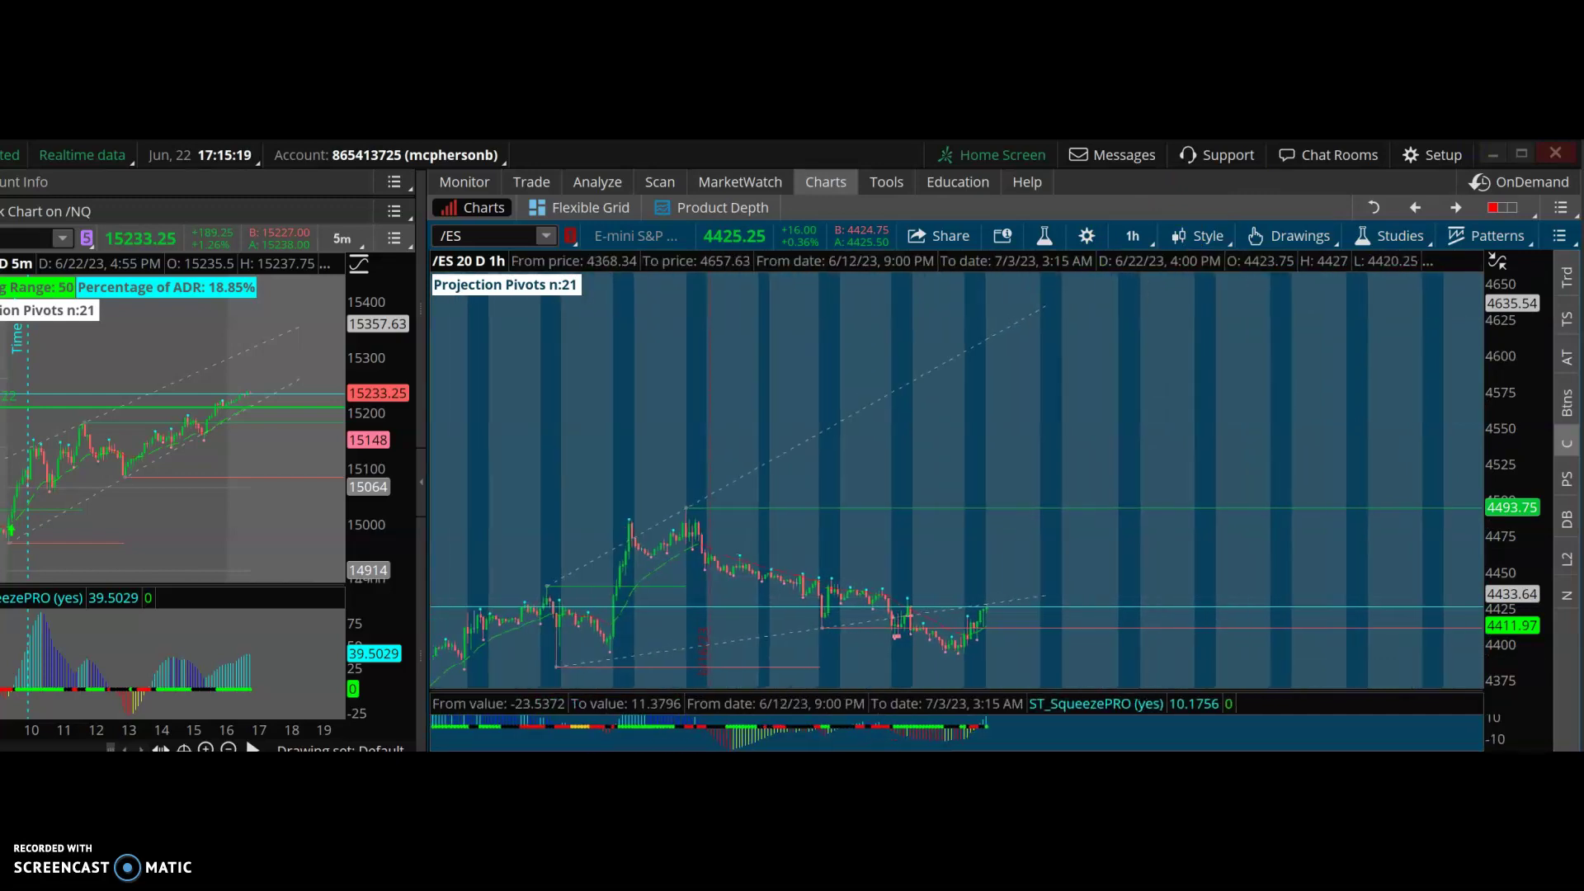
{"action": "left_click", "coordinate": [1040, 236]}
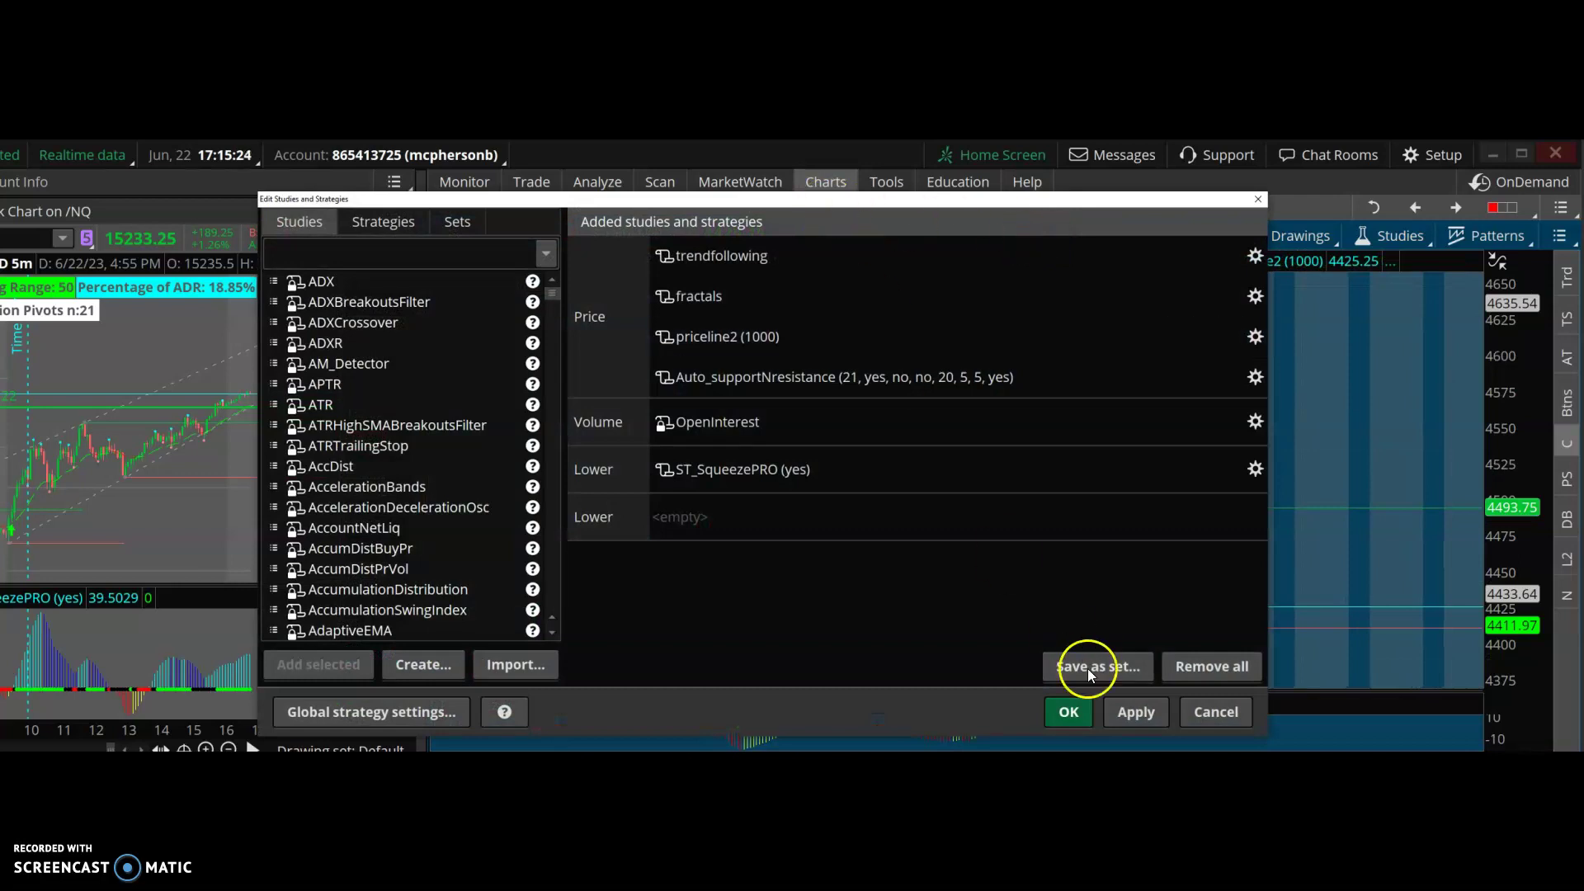
{"action": "left_click", "coordinate": [1190, 710]}
{"action": "left_click", "coordinate": [1086, 236]}
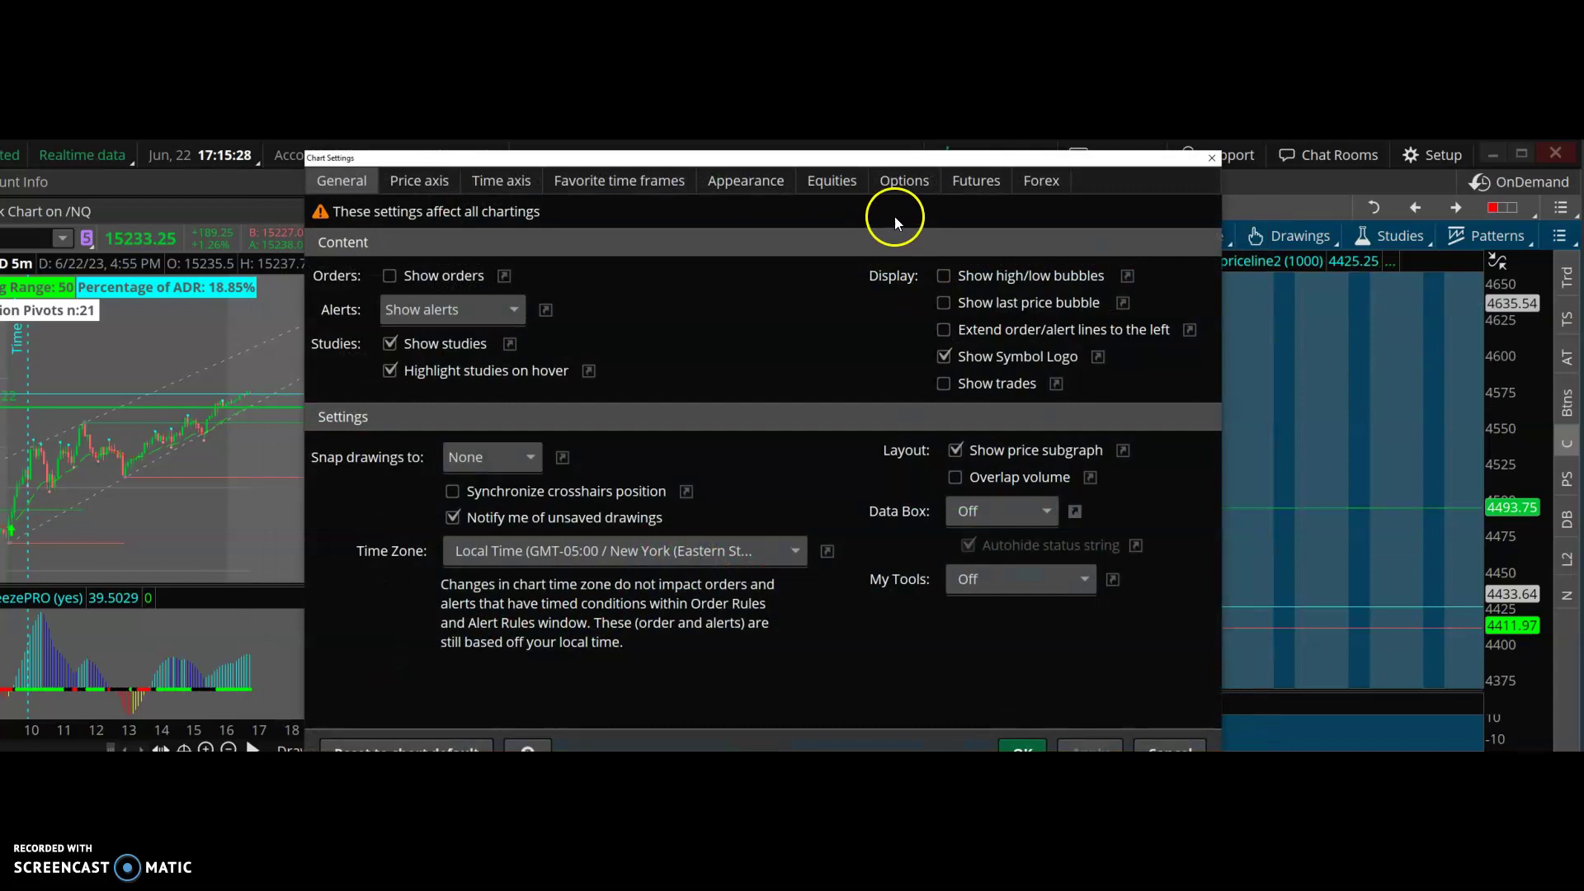
{"action": "left_click", "coordinate": [966, 183]}
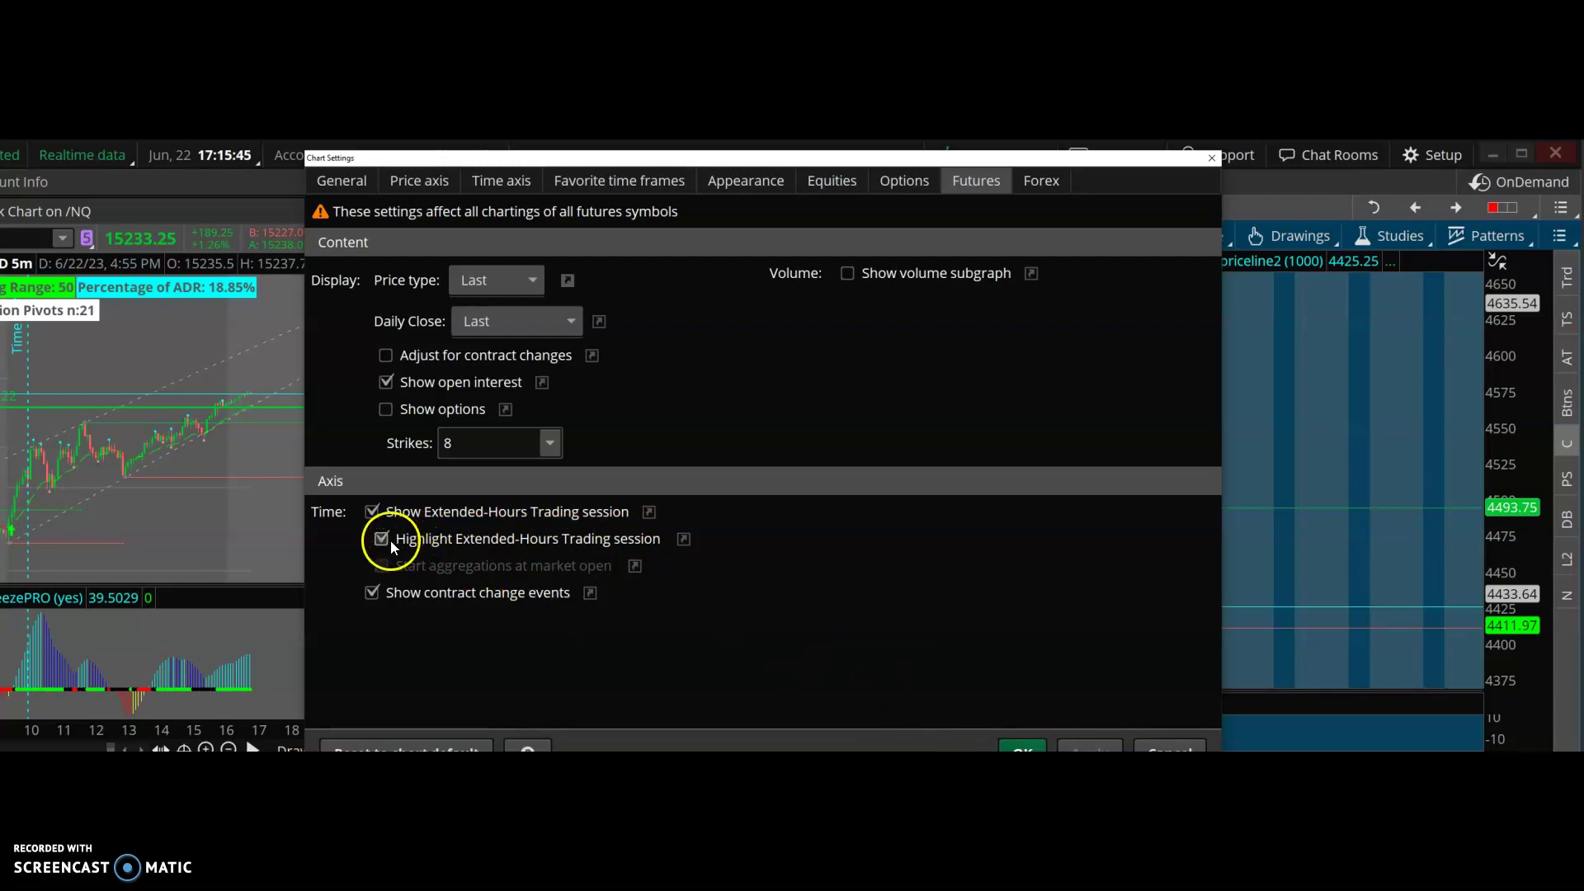
{"action": "left_click", "coordinate": [1021, 747]}
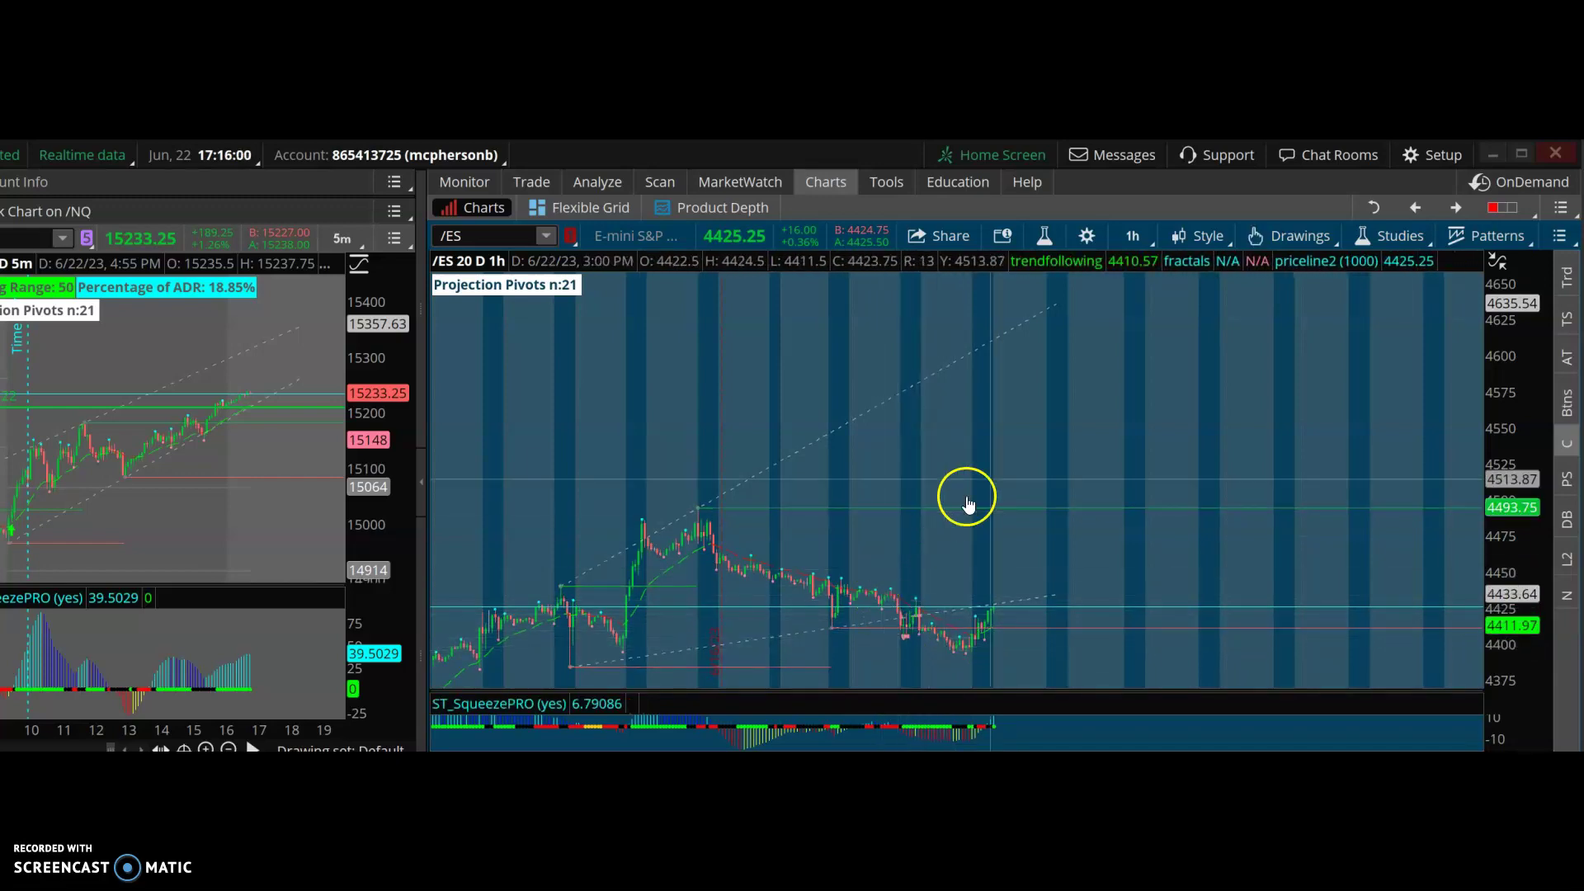
- Draw price-level lines on the /ES one-hour chart at the June 22 low, about 4392.82, and the June 21 swing high, about 4426.64
{"action": "right_click", "coordinate": [777, 545]}
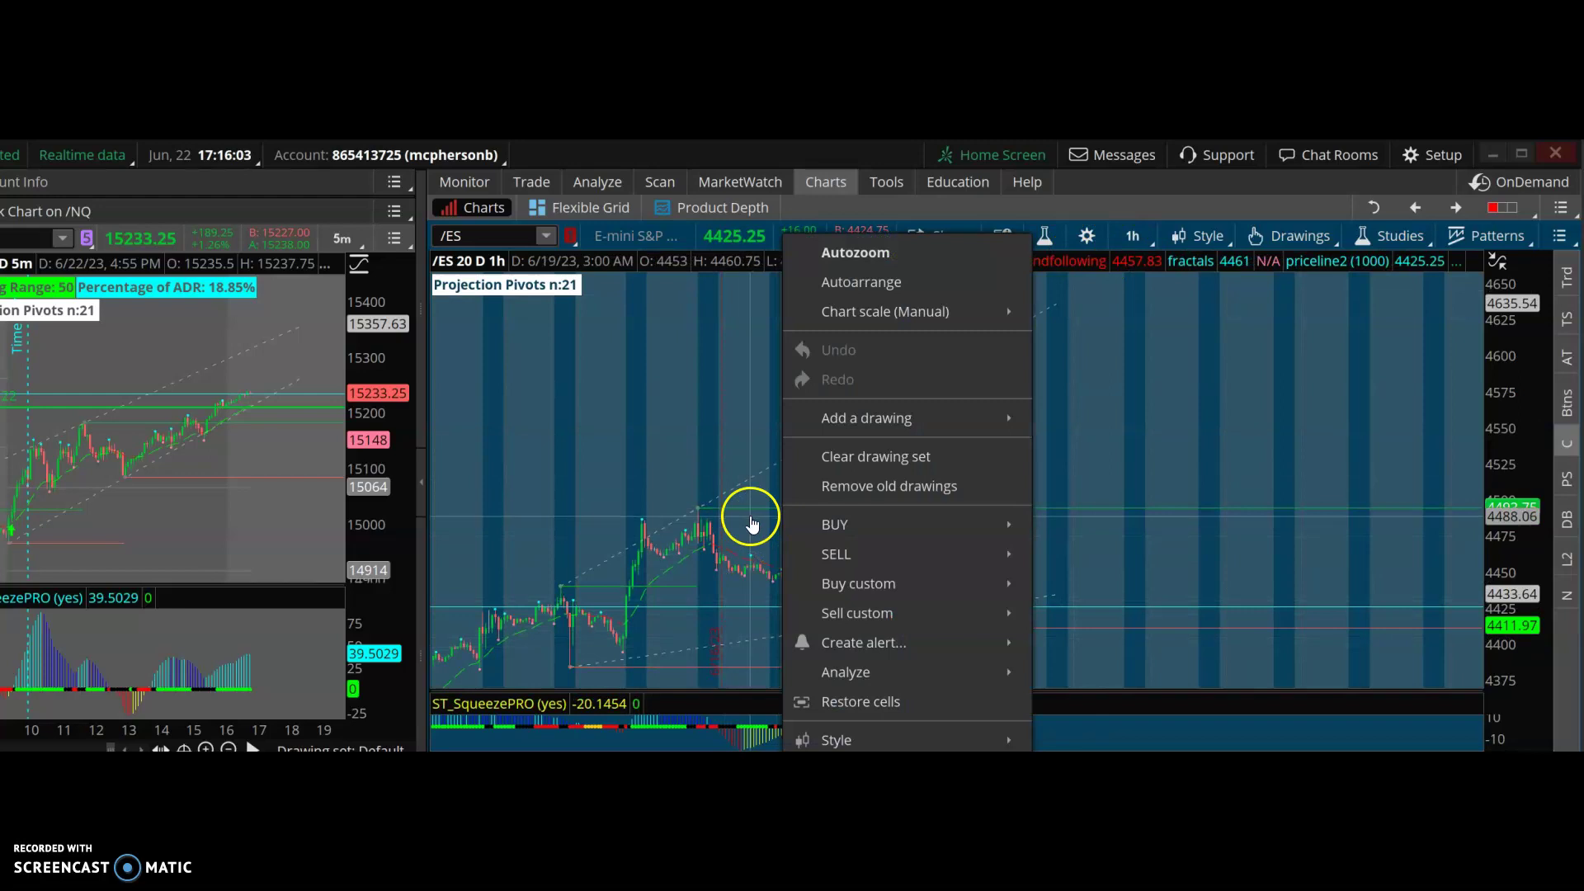
{"action": "right_click", "coordinate": [750, 516]}
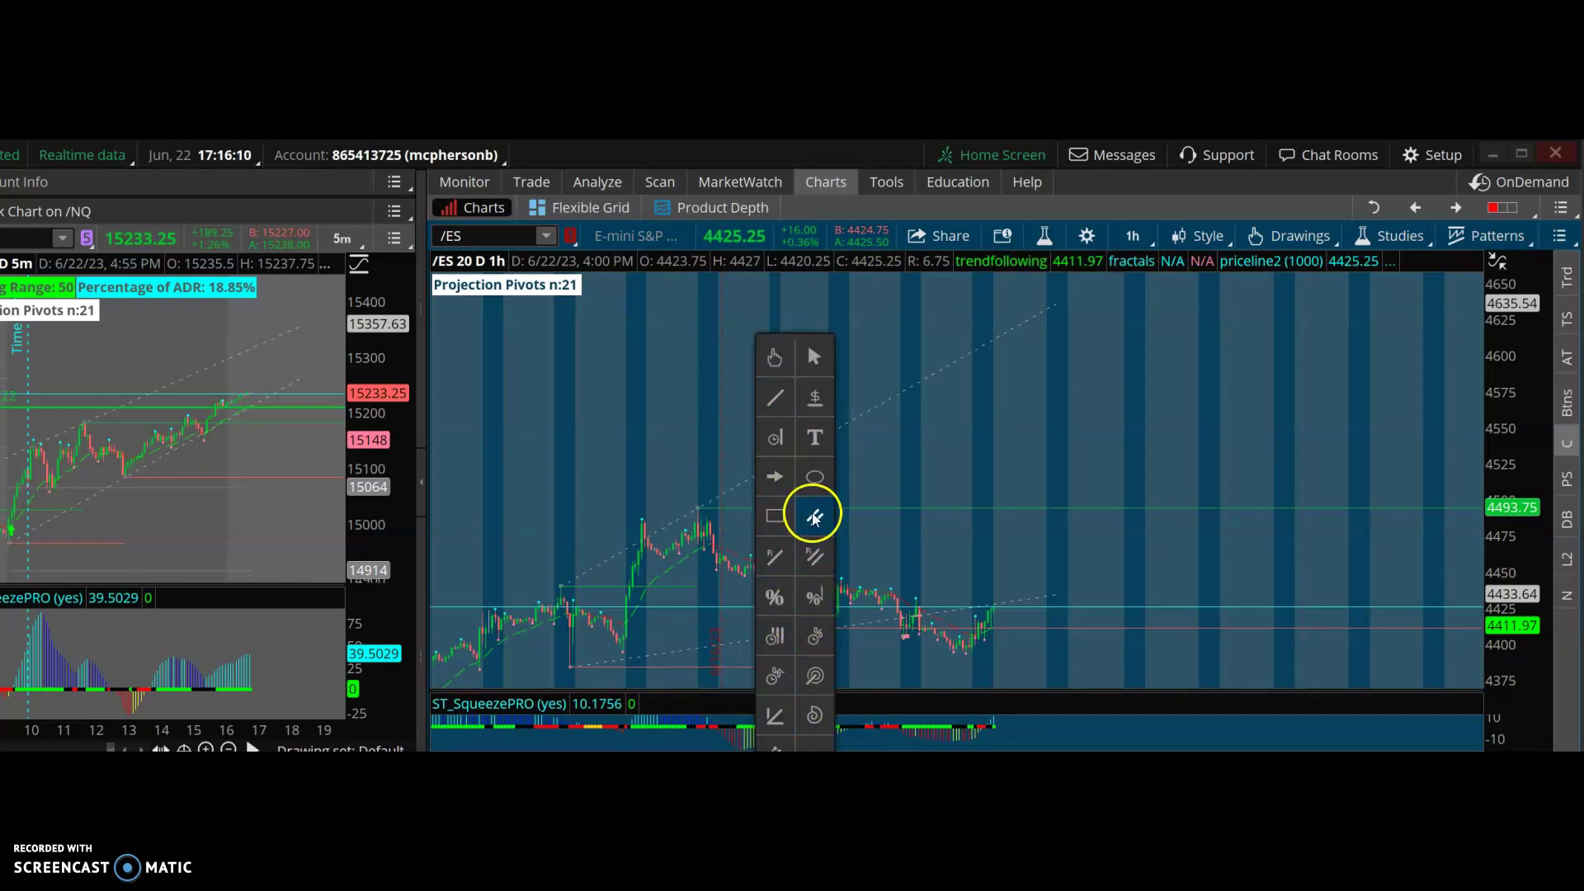
{"action": "left_click", "coordinate": [815, 399]}
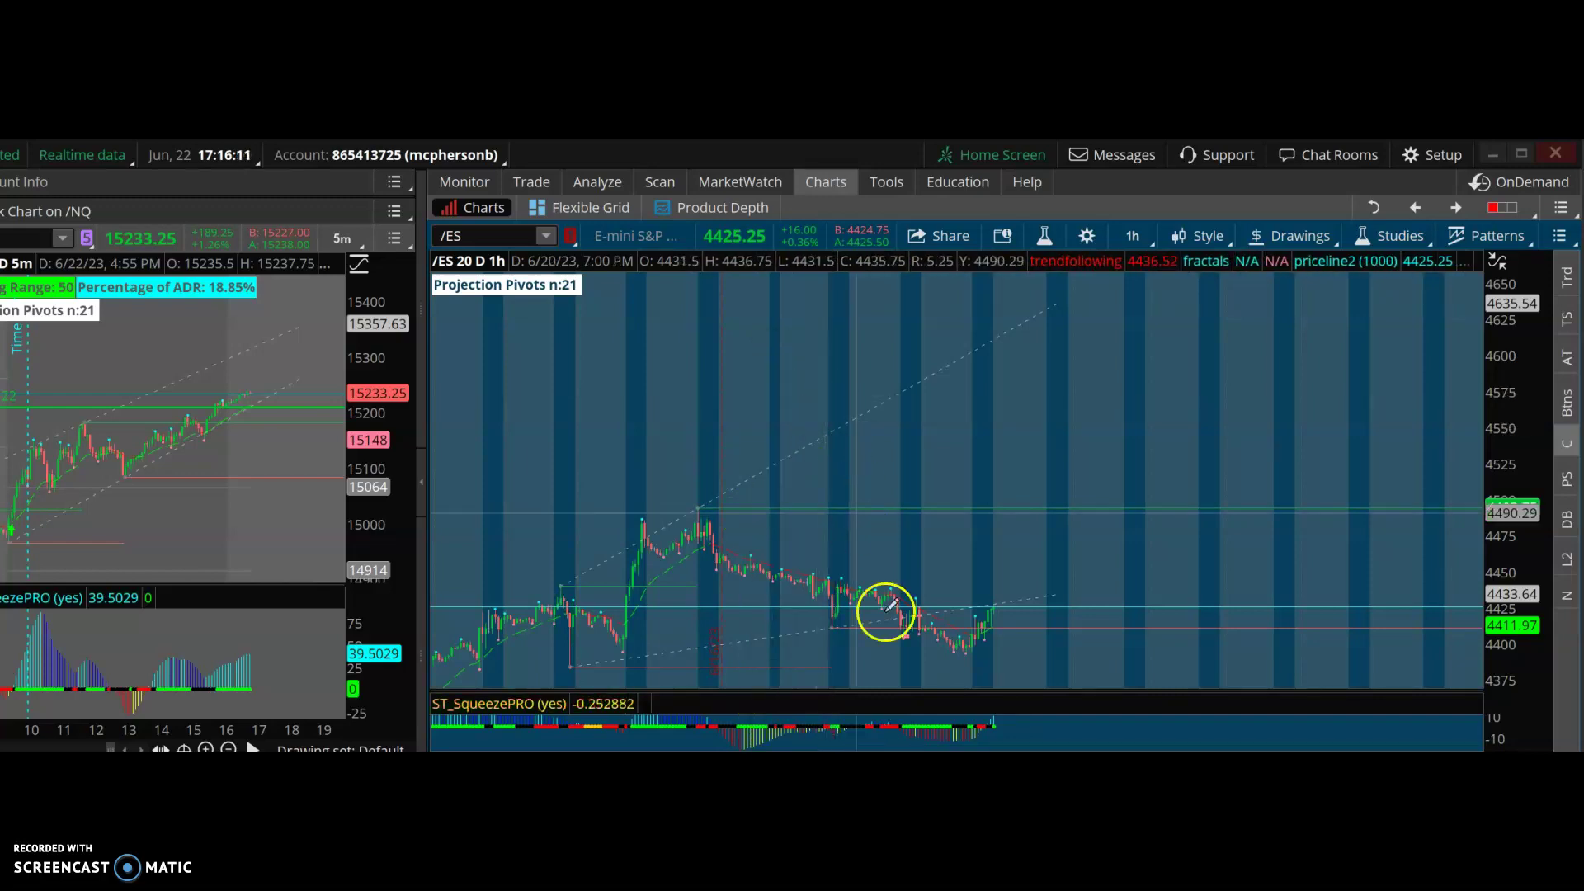
{"action": "left_click", "coordinate": [957, 652]}
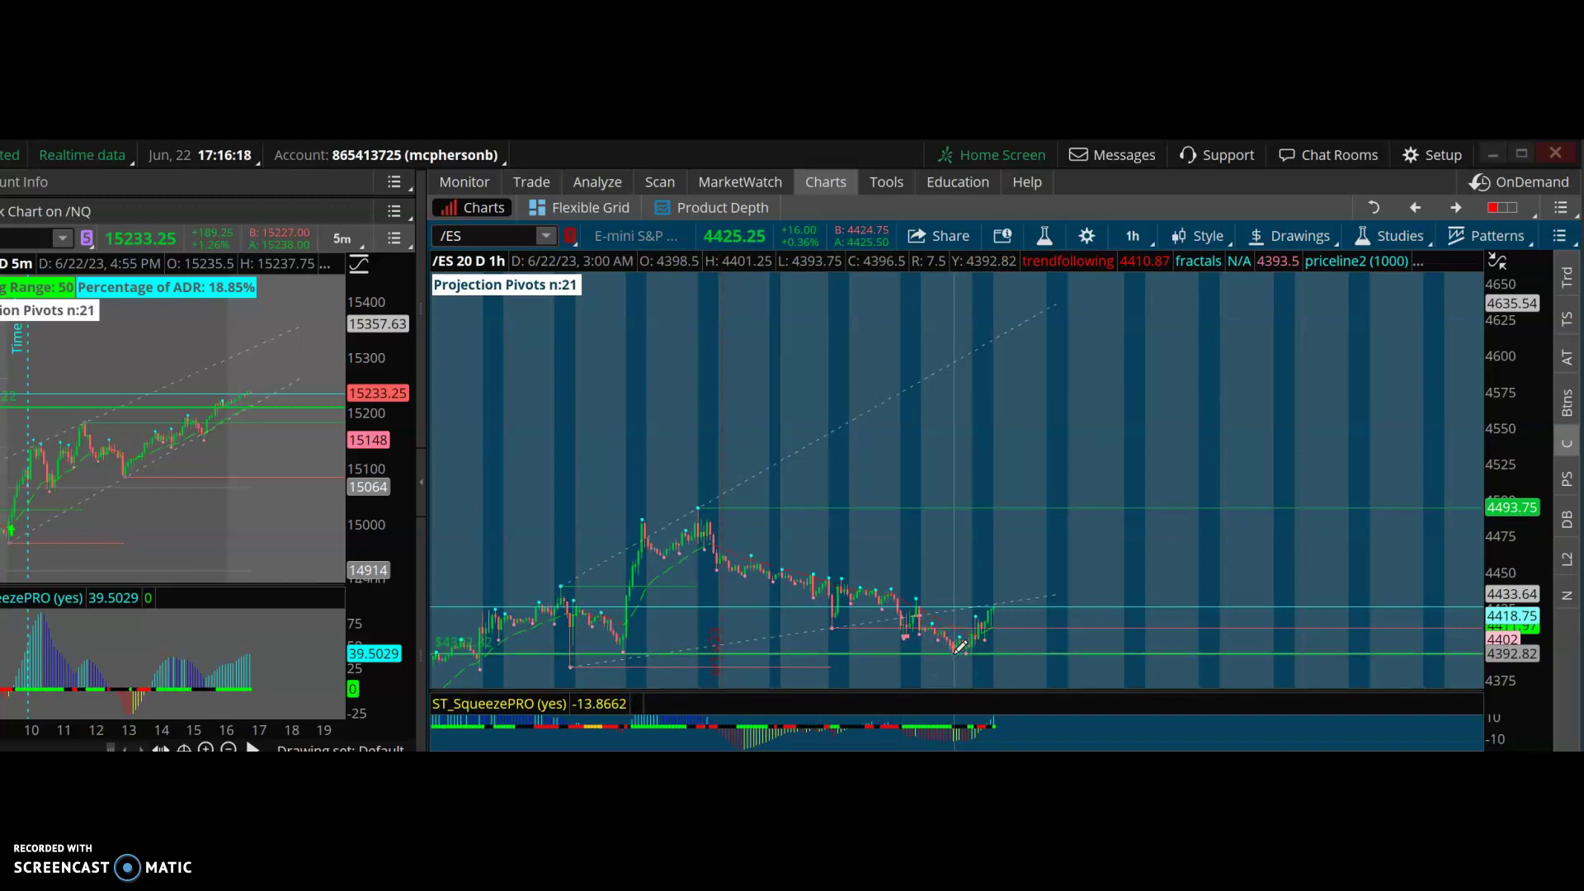
{"action": "left_click", "coordinate": [917, 605]}
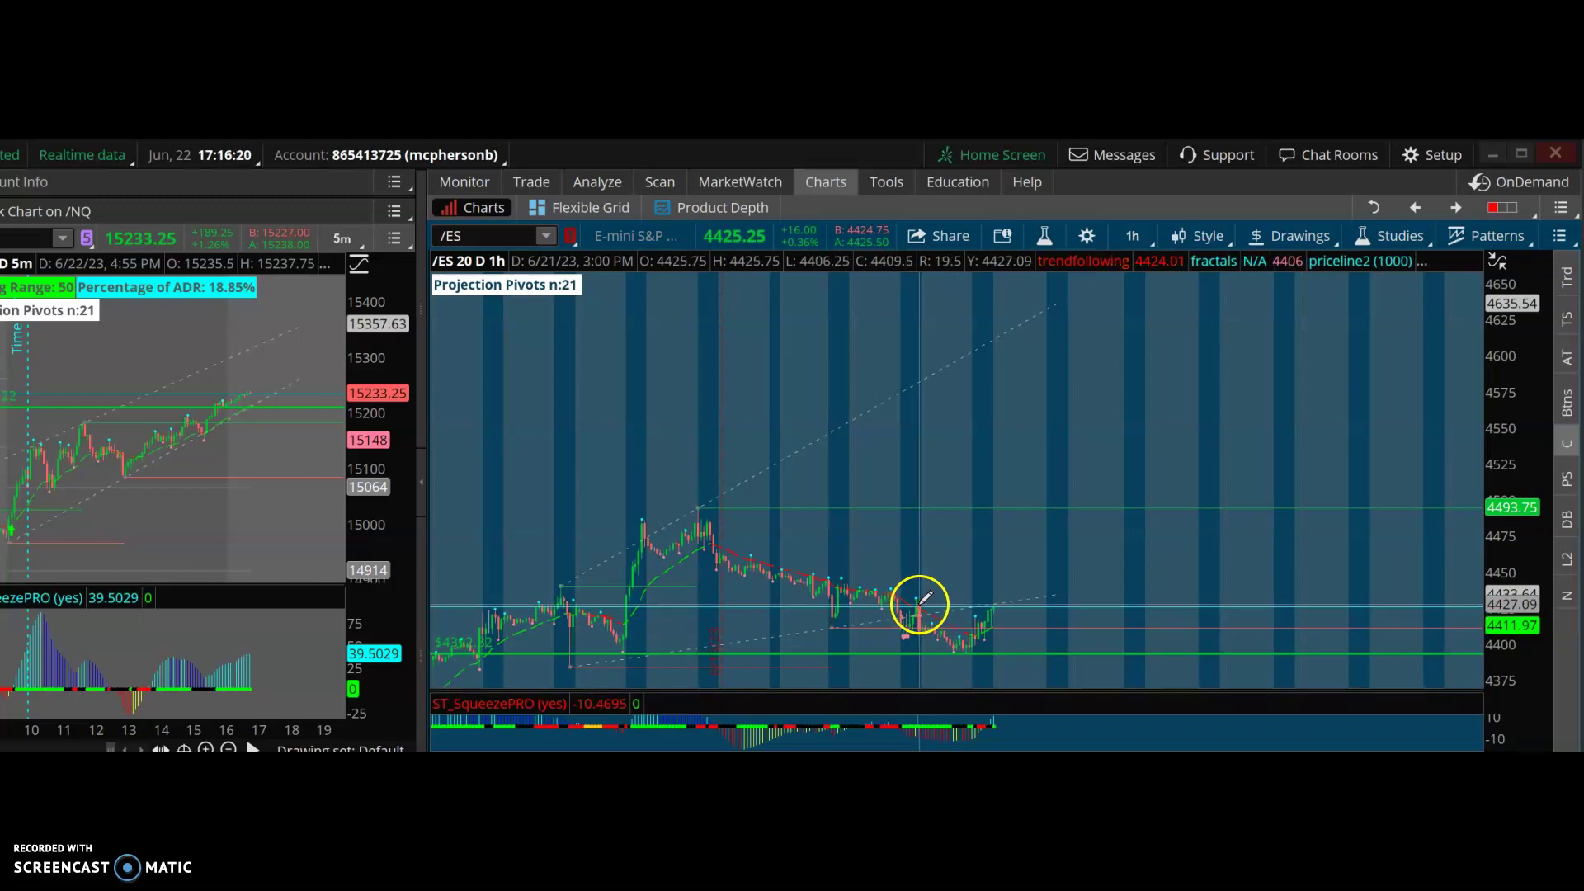
{"action": "left_click_drag", "start_coordinate": [921, 603], "coordinate": [1143, 238]}
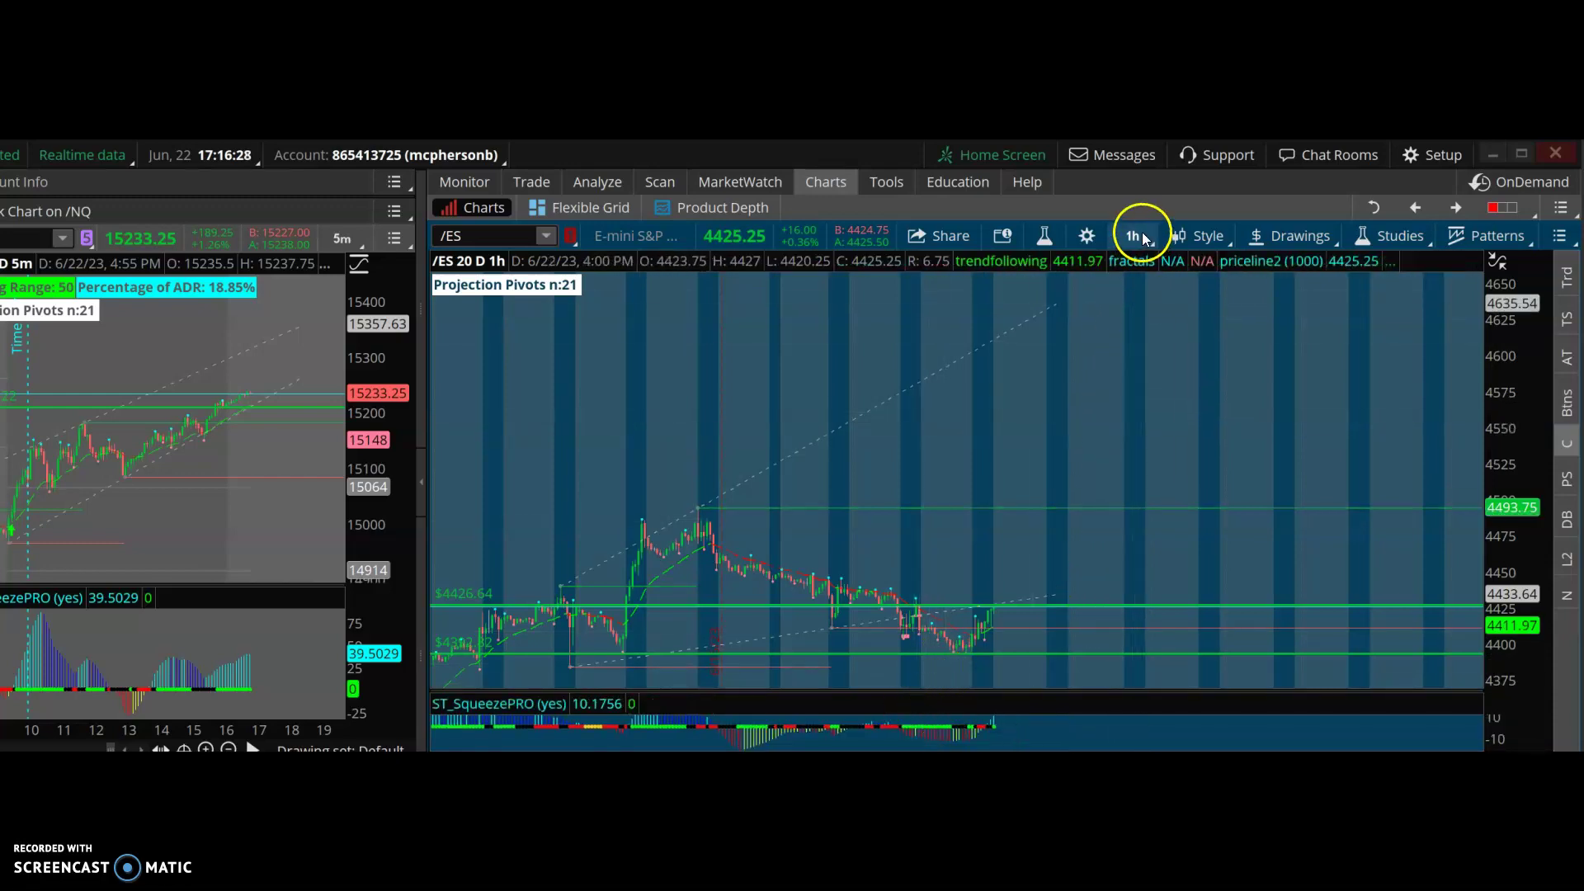
- Switch the /ES chart to the 5-day 15-minute timeframe and draw a price-level line at about 4404.34 above the consolidation range
{"action": "left_click", "coordinate": [1142, 235]}
{"action": "left_click", "coordinate": [1029, 400]}
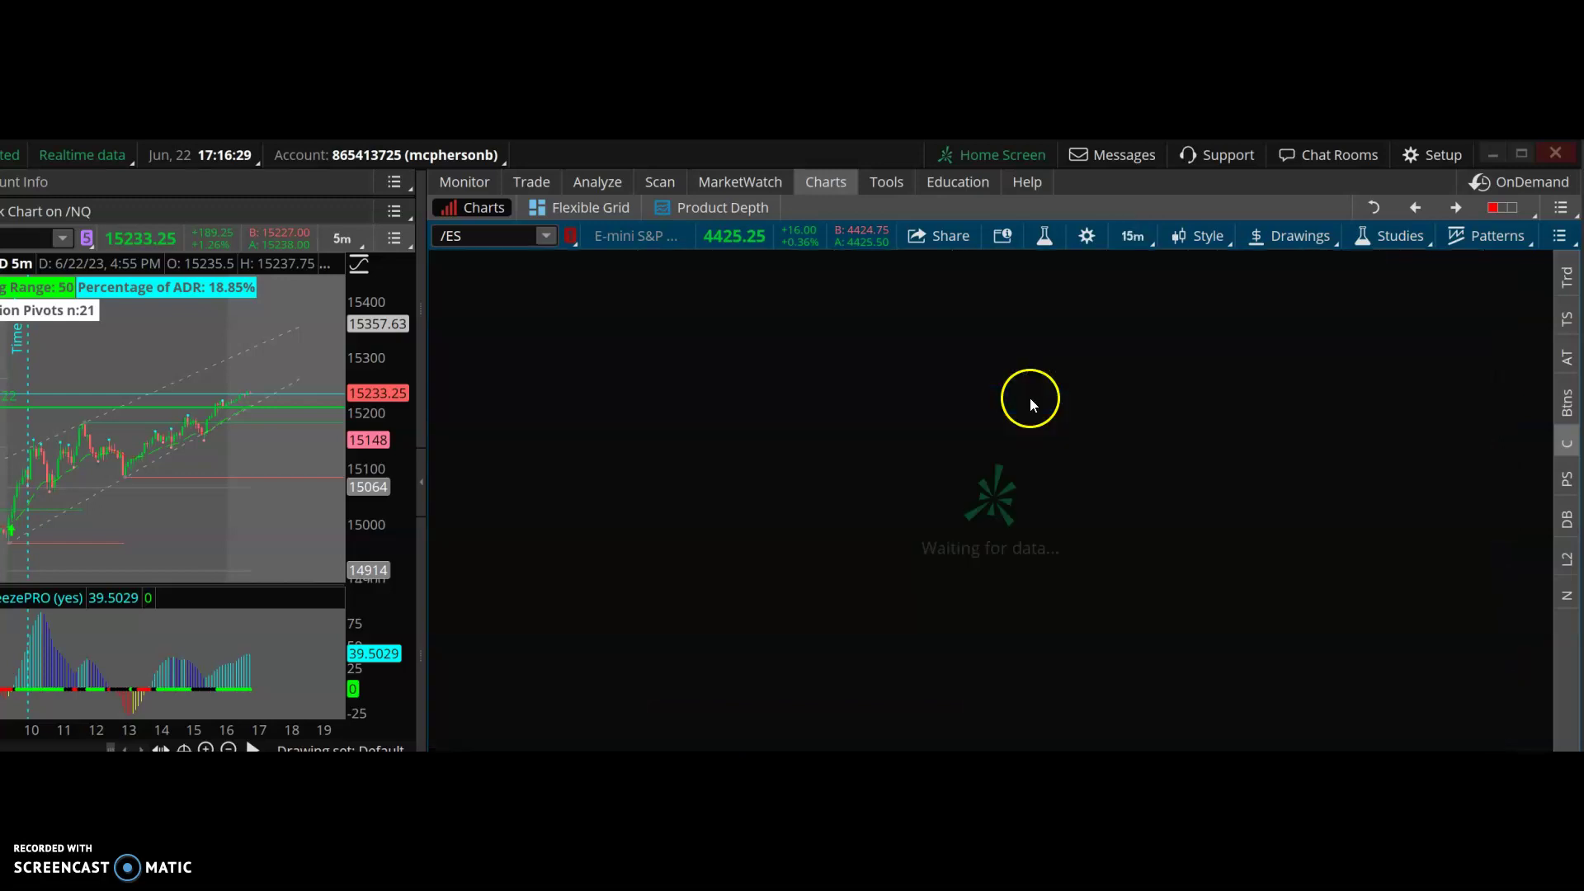
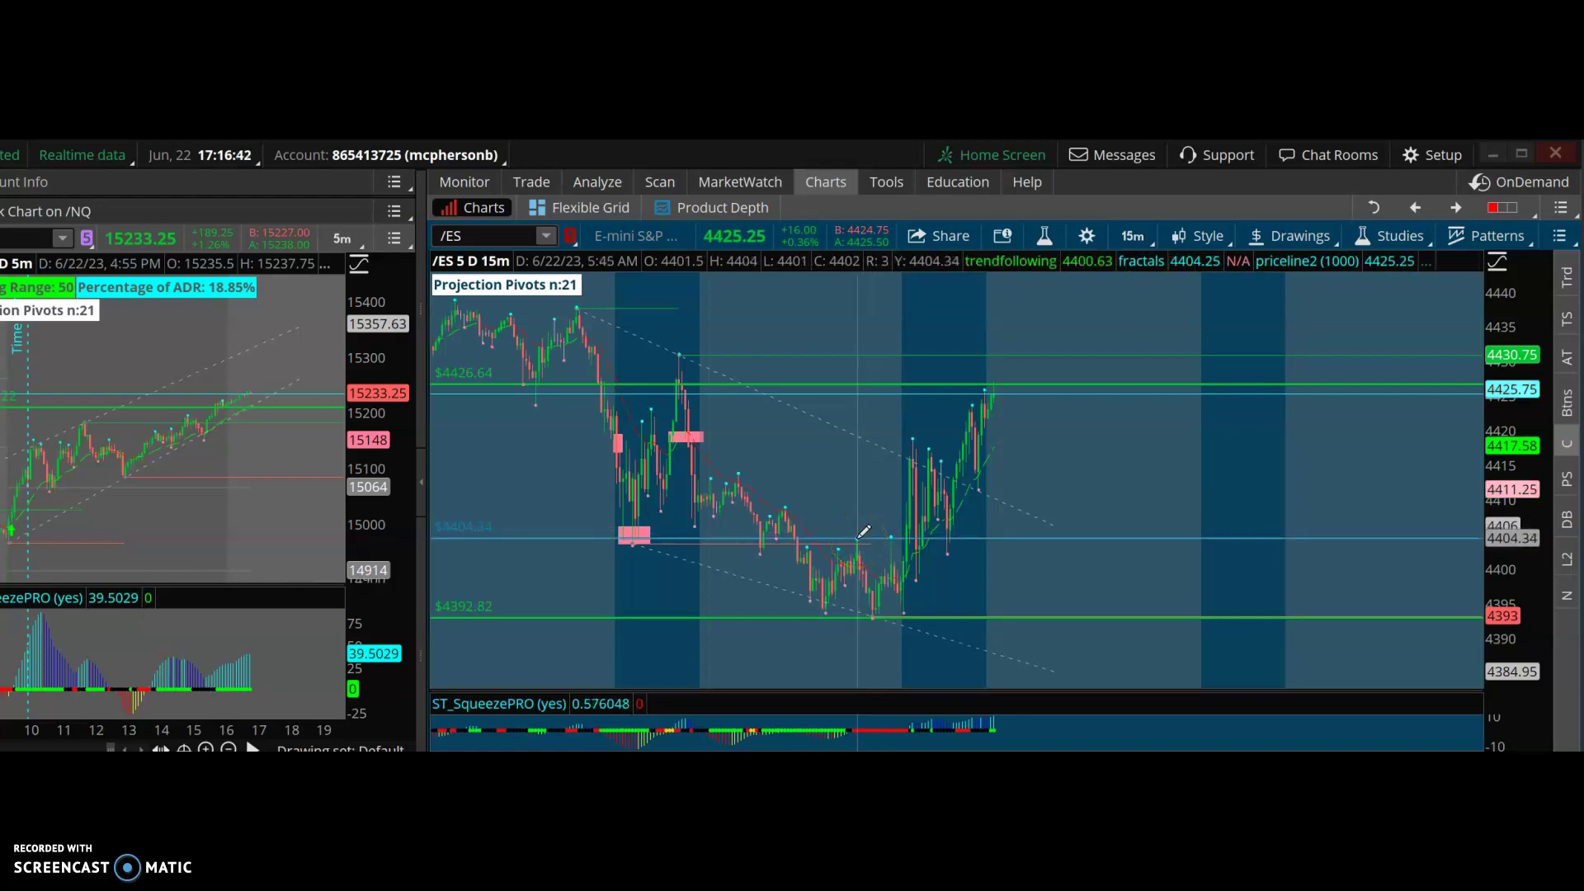
{"action": "left_click", "coordinate": [862, 532]}
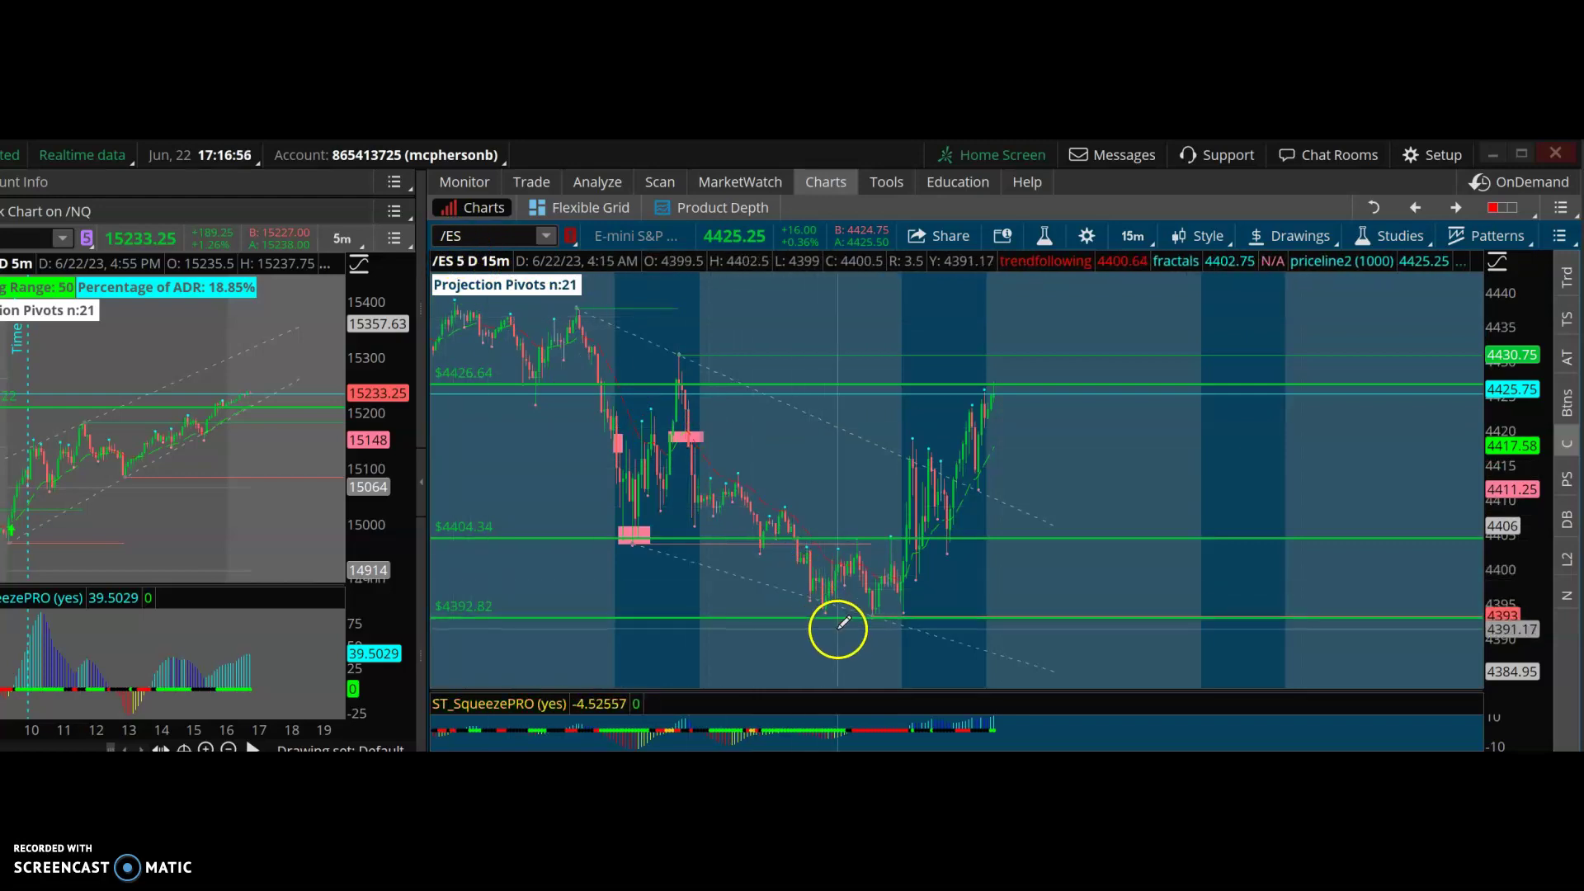
{"action": "left_click", "coordinate": [901, 587]}
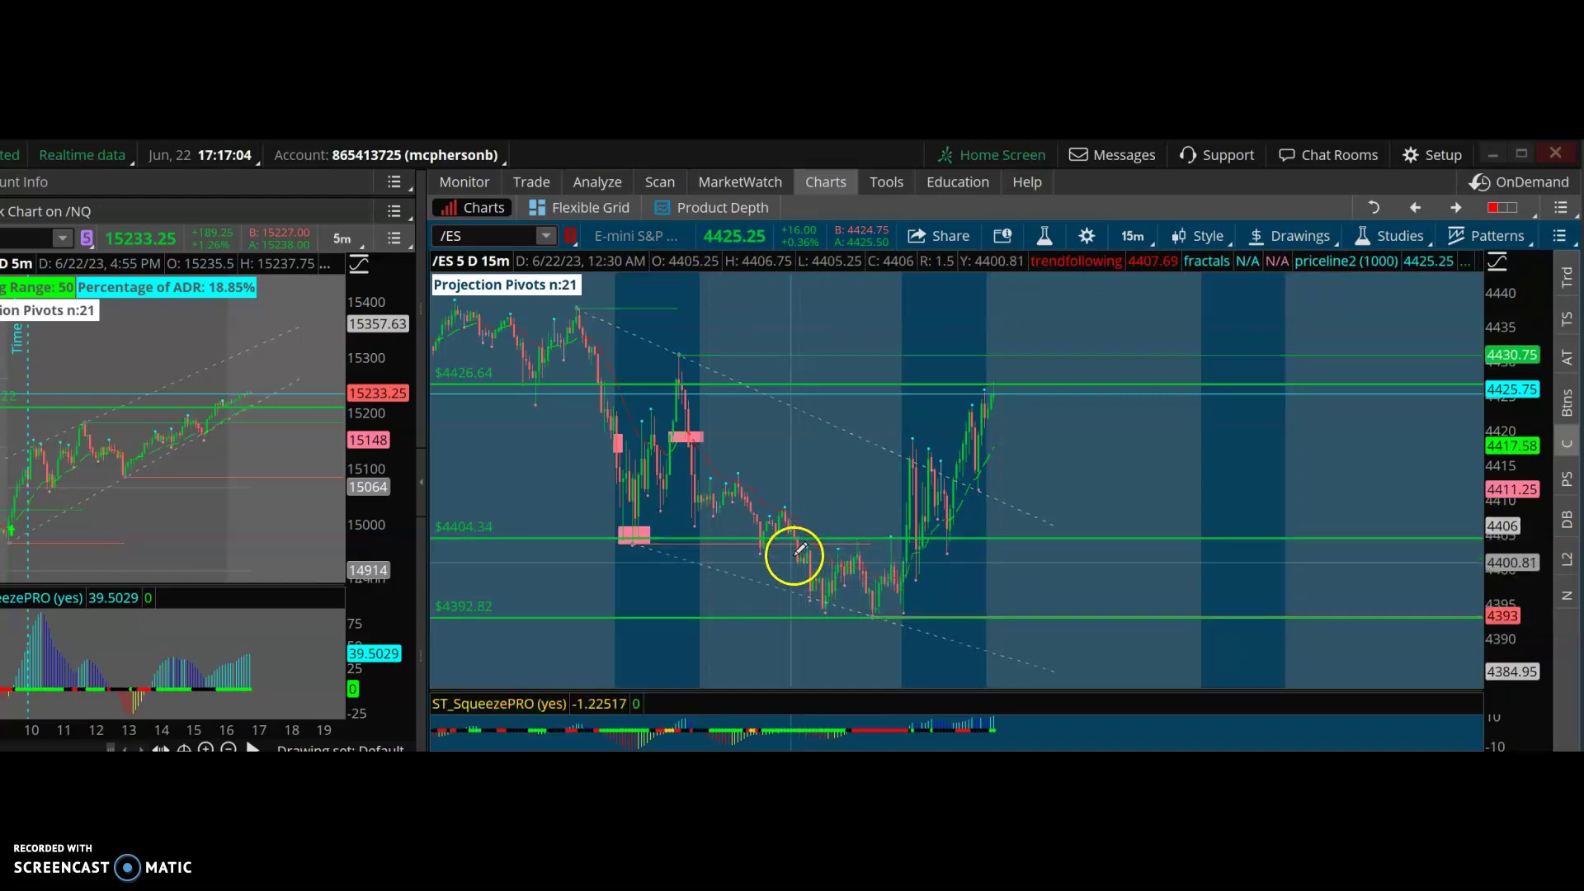
- Draw a rectangle around the June 22 consolidation from 12:30 AM to 9:30 AM, between about 4404.5 and 4392.9
{"action": "middle_click", "coordinate": [823, 607]}
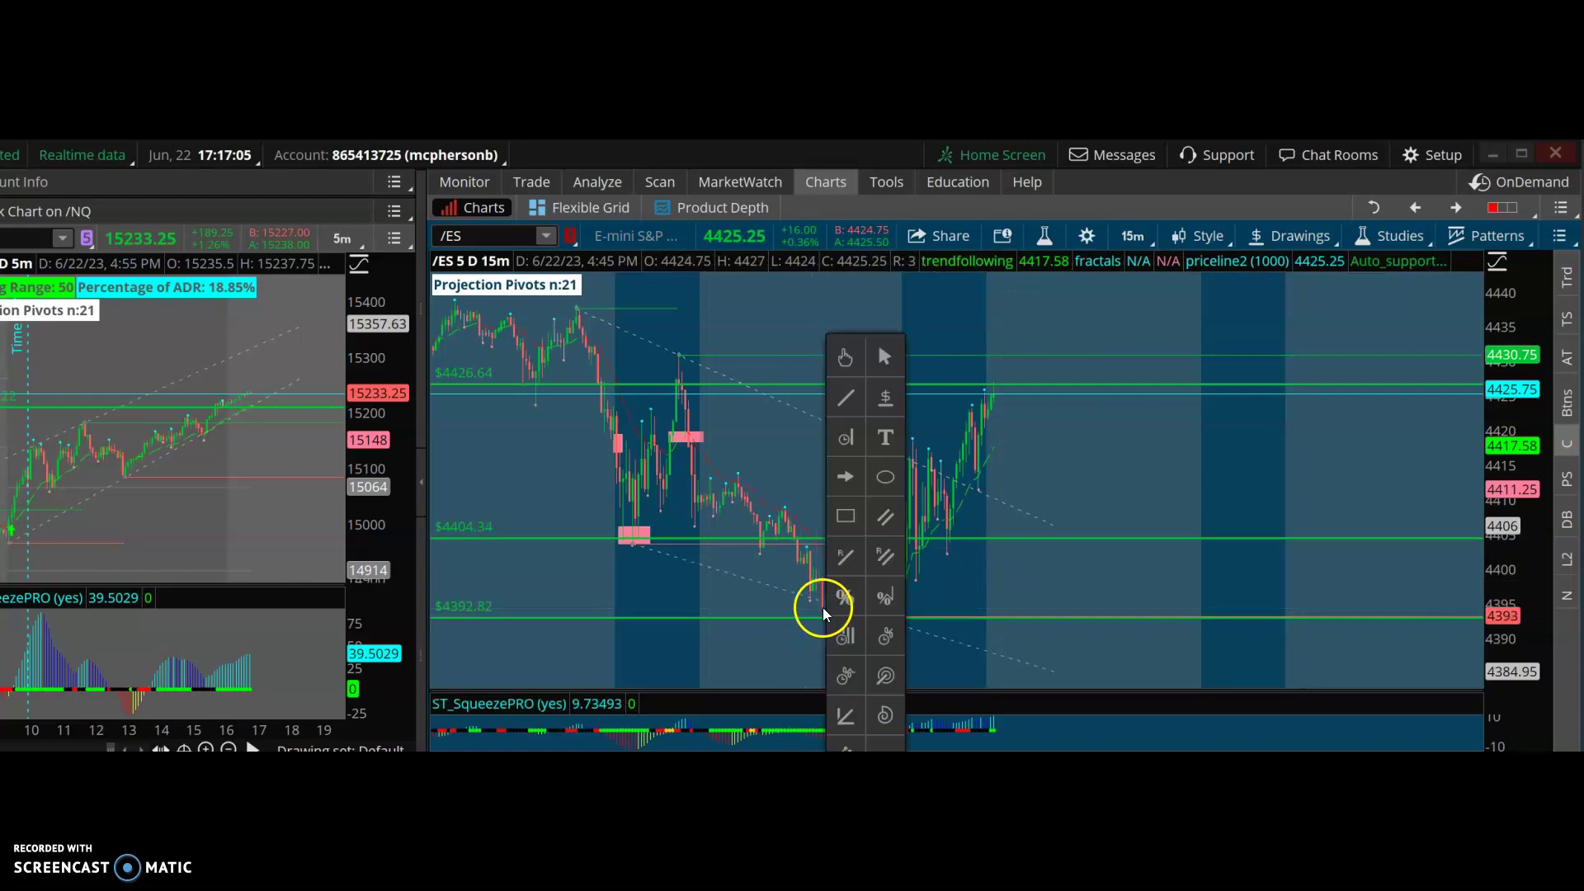
{"action": "left_click", "coordinate": [855, 518]}
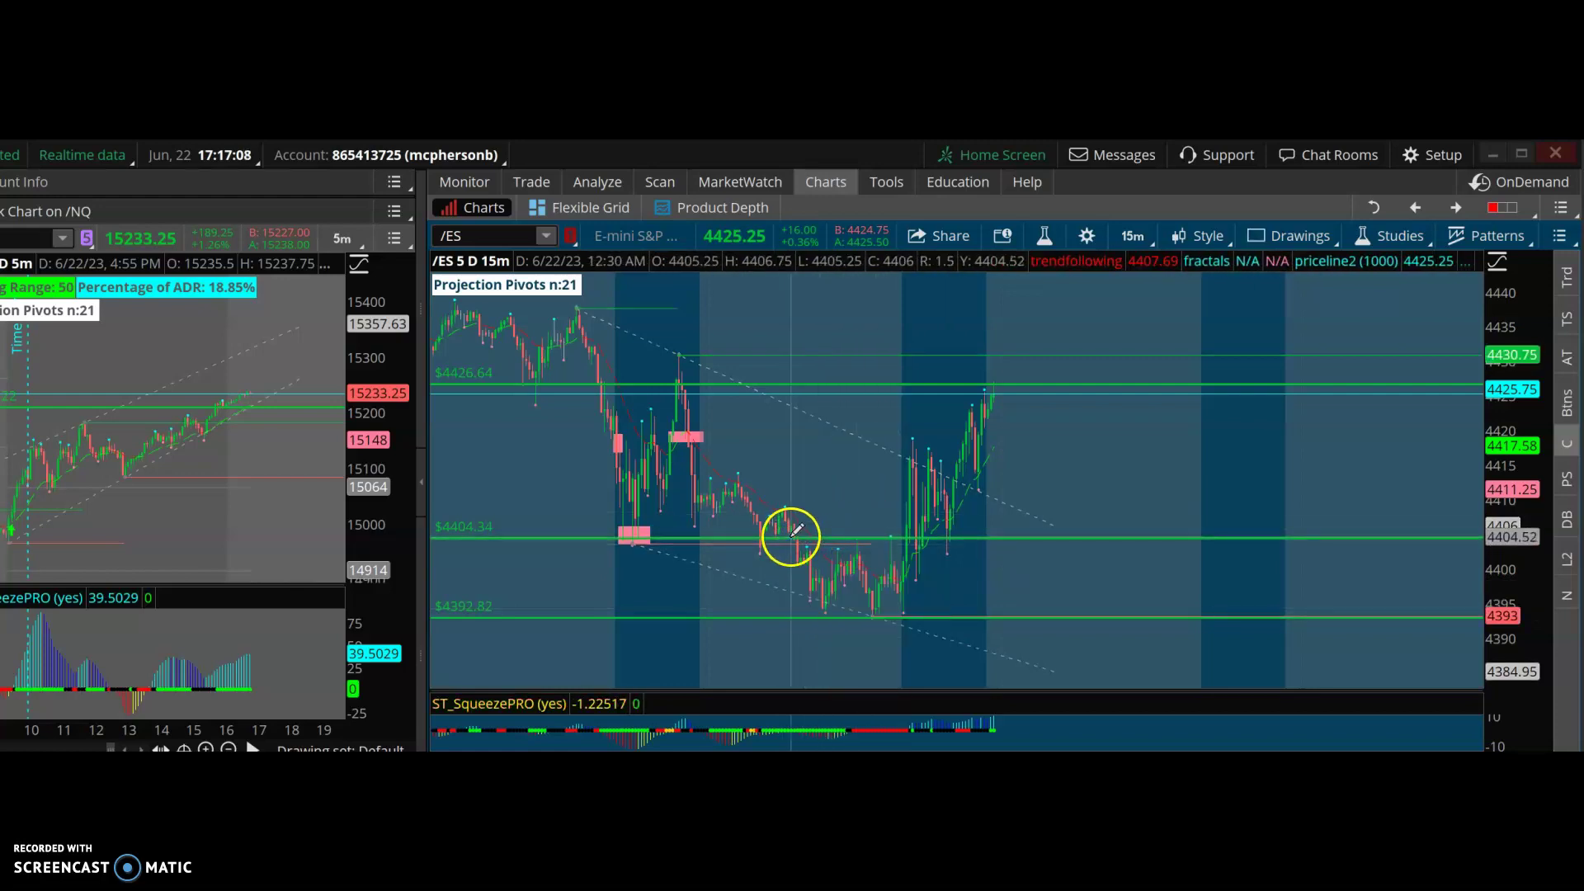
{"action": "left_click", "coordinate": [791, 534]}
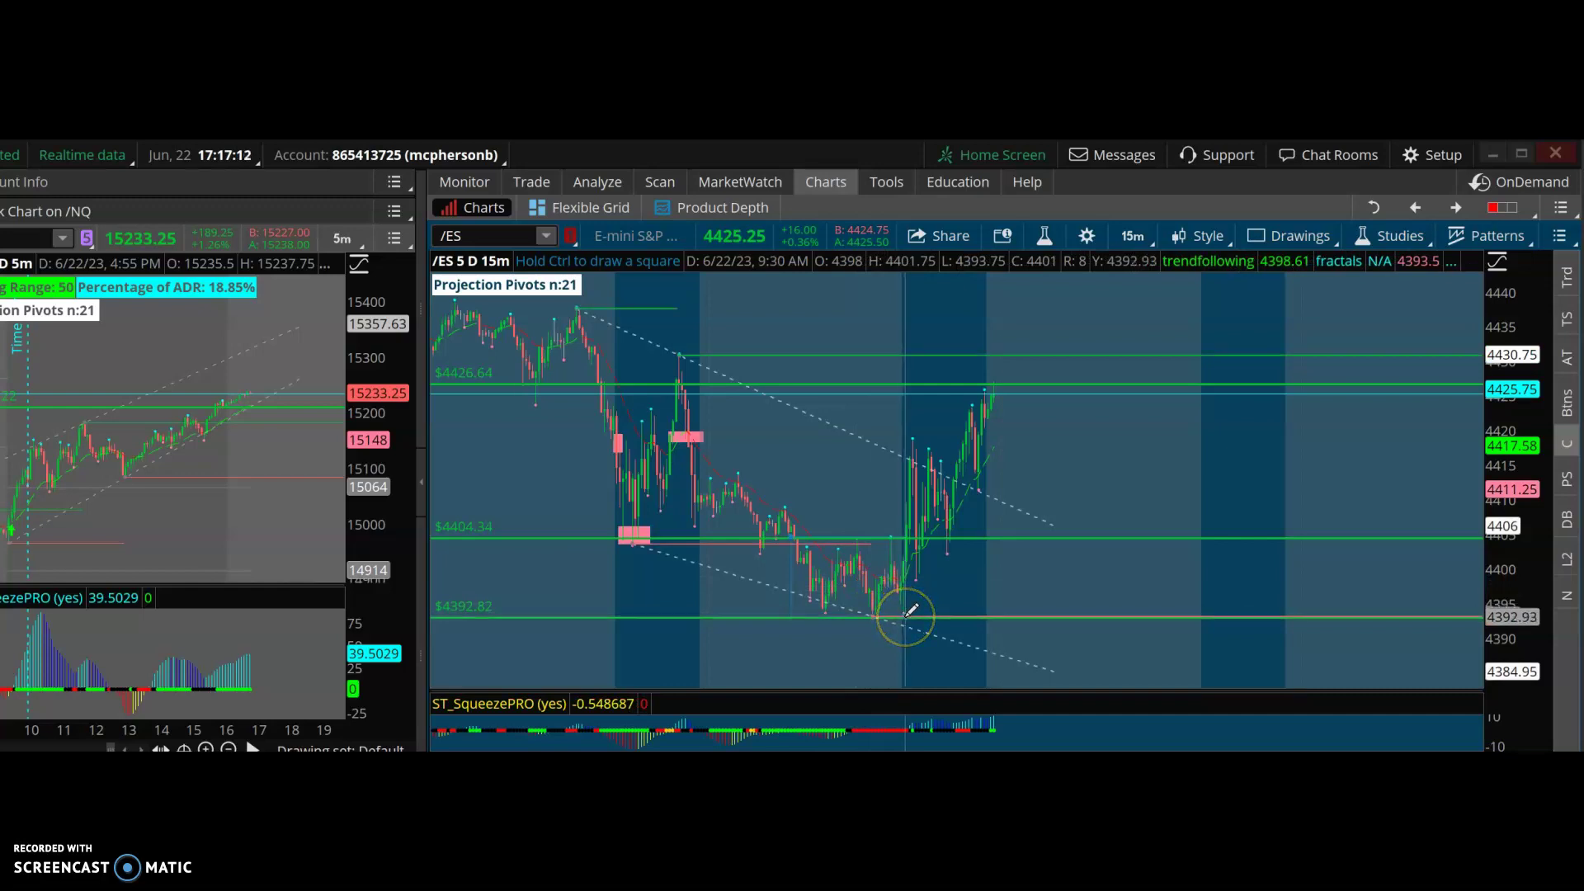
{"action": "left_click", "coordinate": [905, 616]}
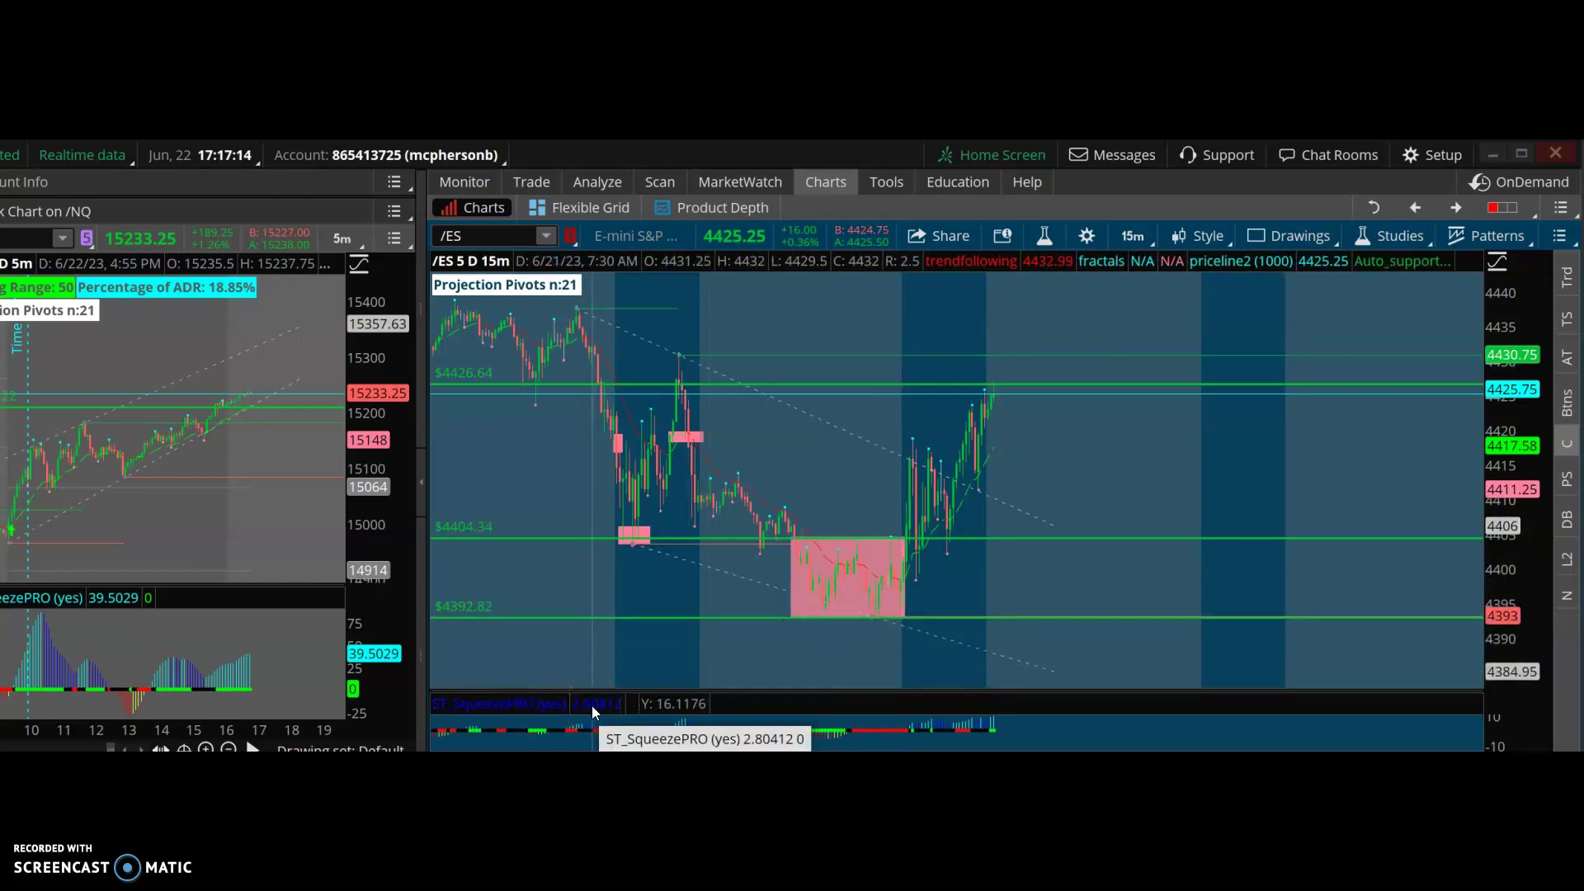
- Extend the pink June 22 consolidation rectangle to about 4:42 PM, the end of the regular session
{"action": "right_click", "coordinate": [907, 591]}
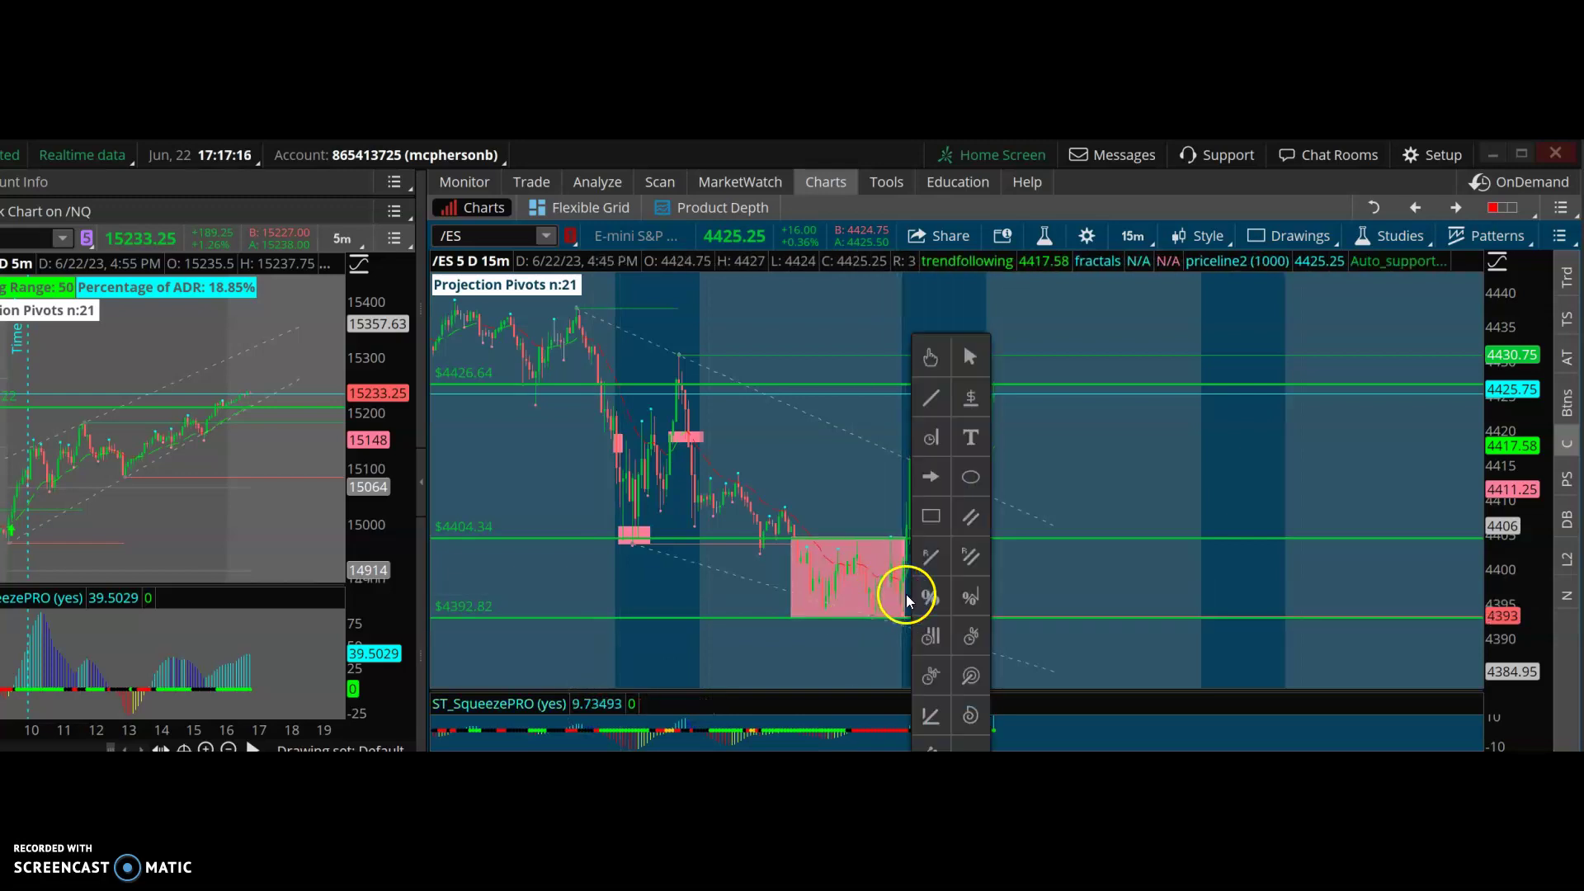
{"action": "left_click", "coordinate": [964, 366]}
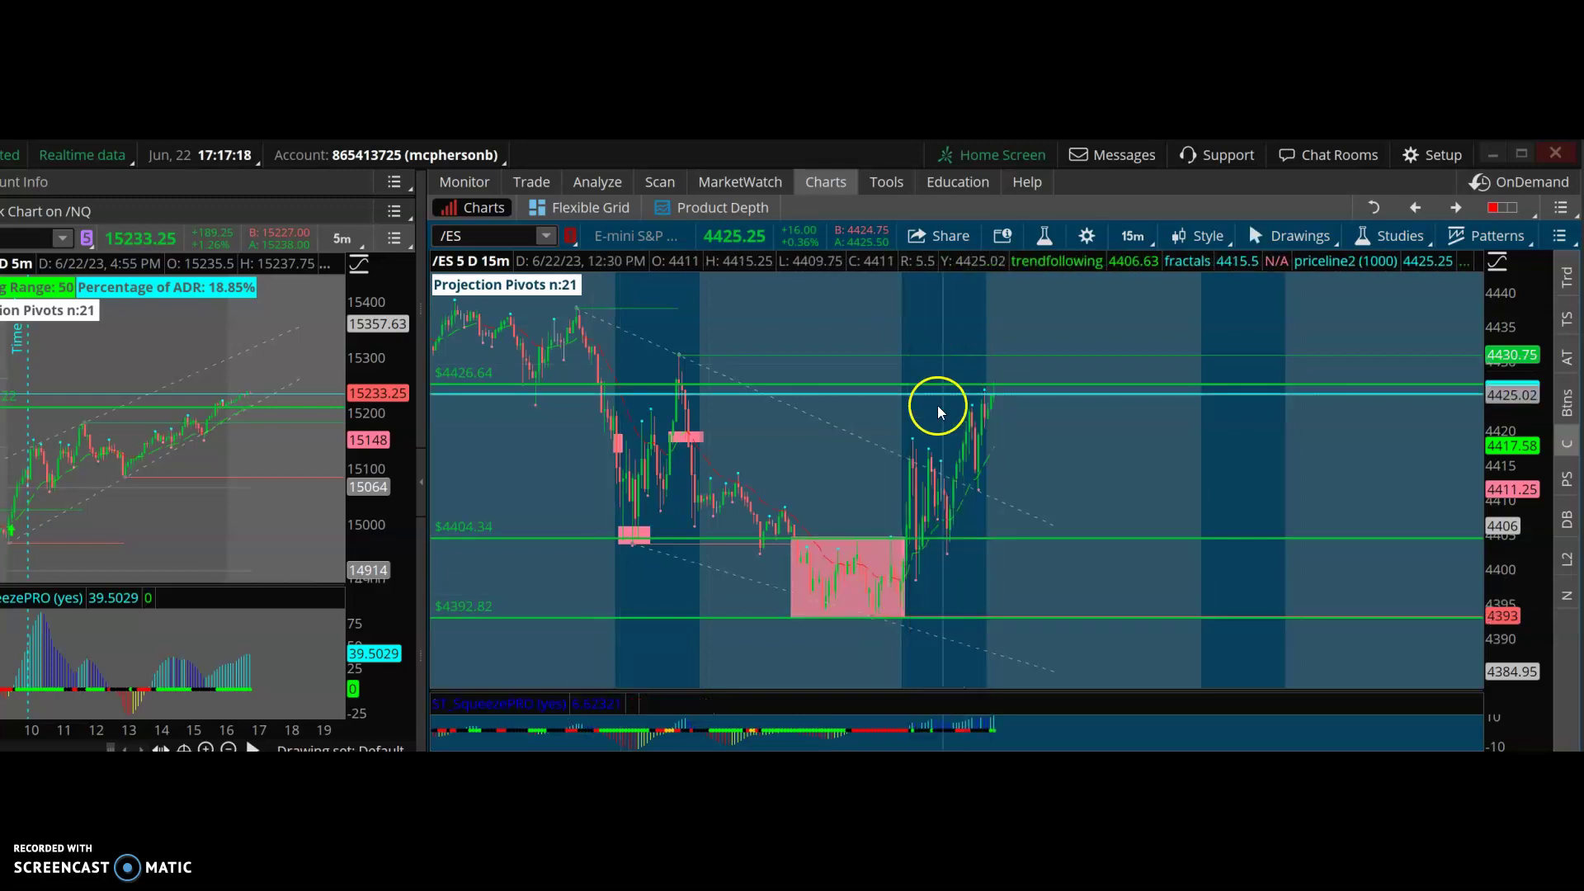
{"action": "left_click", "coordinate": [903, 616]}
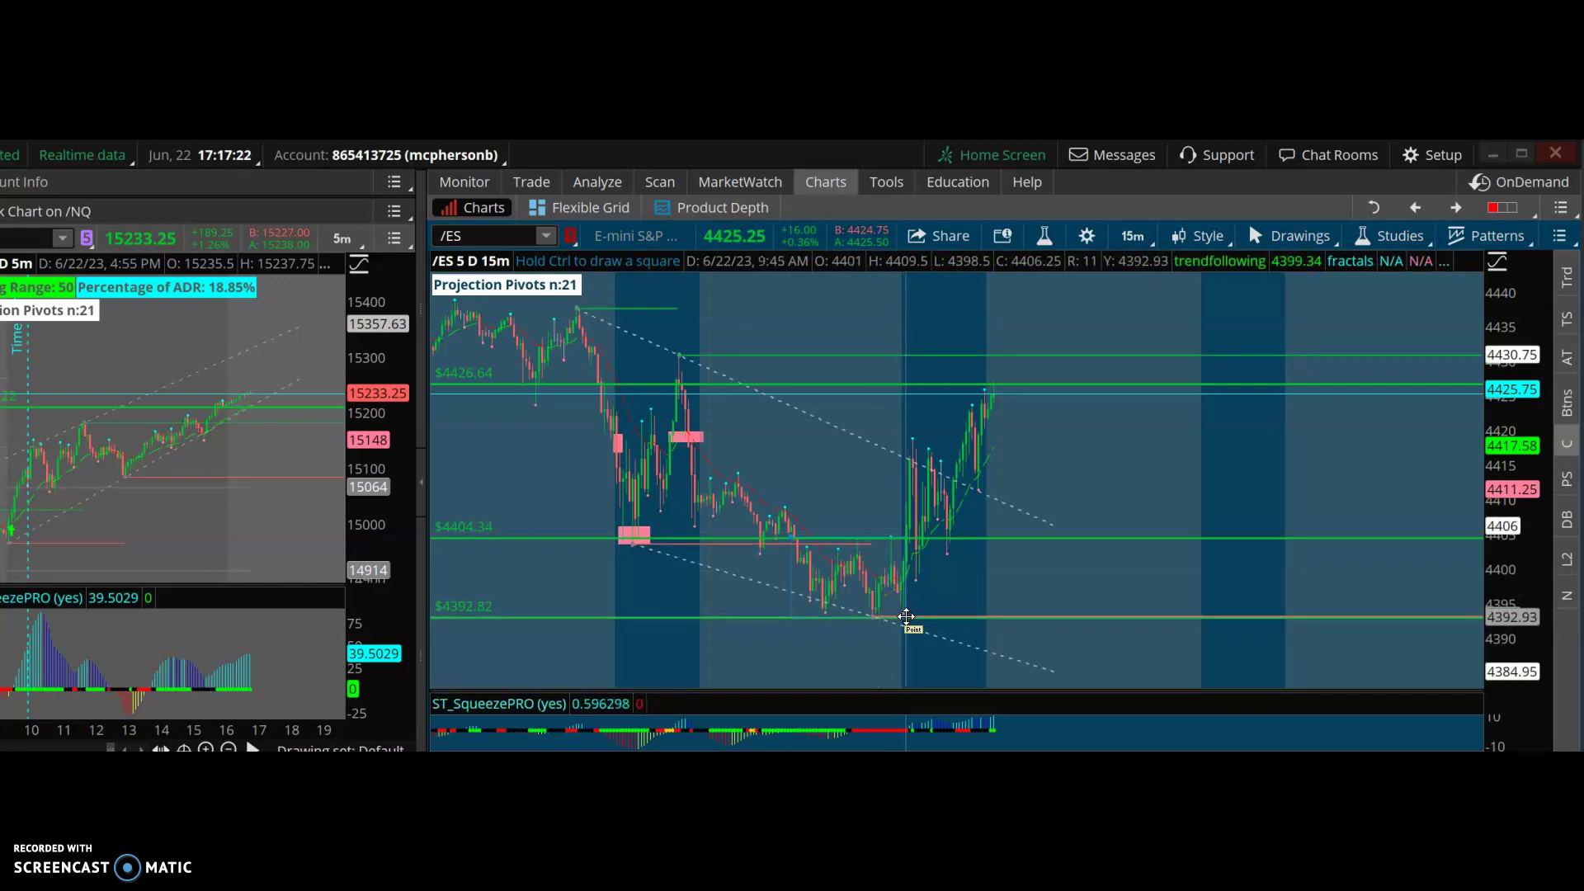
{"action": "left_click_drag", "start_coordinate": [906, 617], "coordinate": [993, 617]}
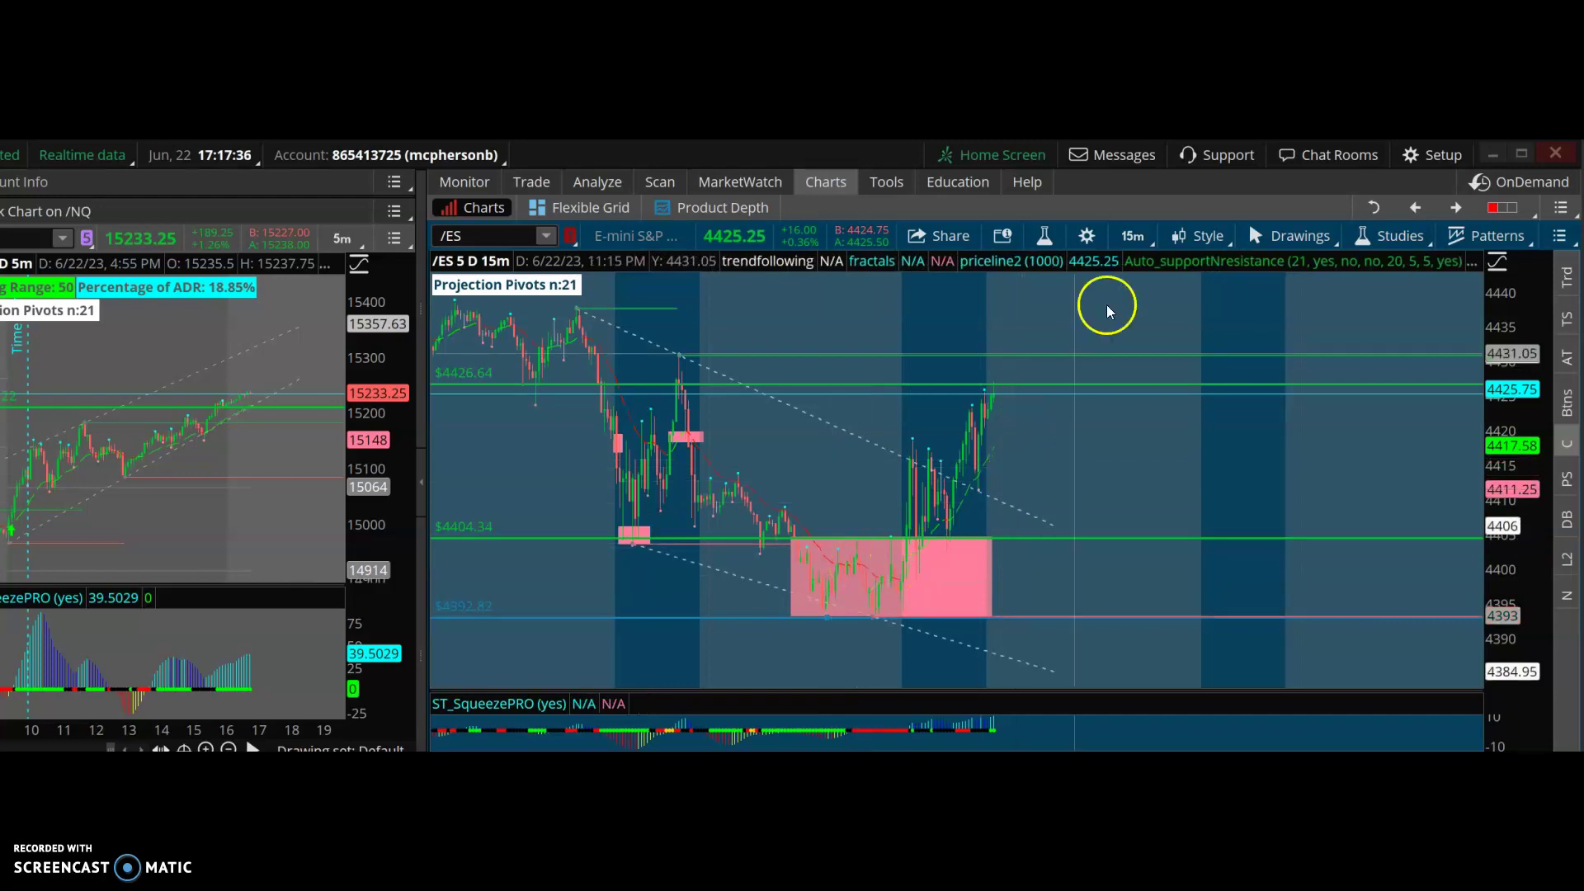
- Switch the /ES chart to the 30-day 5-minute timeframe and fit the full consolidation rectangle and breakout in view
{"action": "left_click", "coordinate": [1136, 236]}
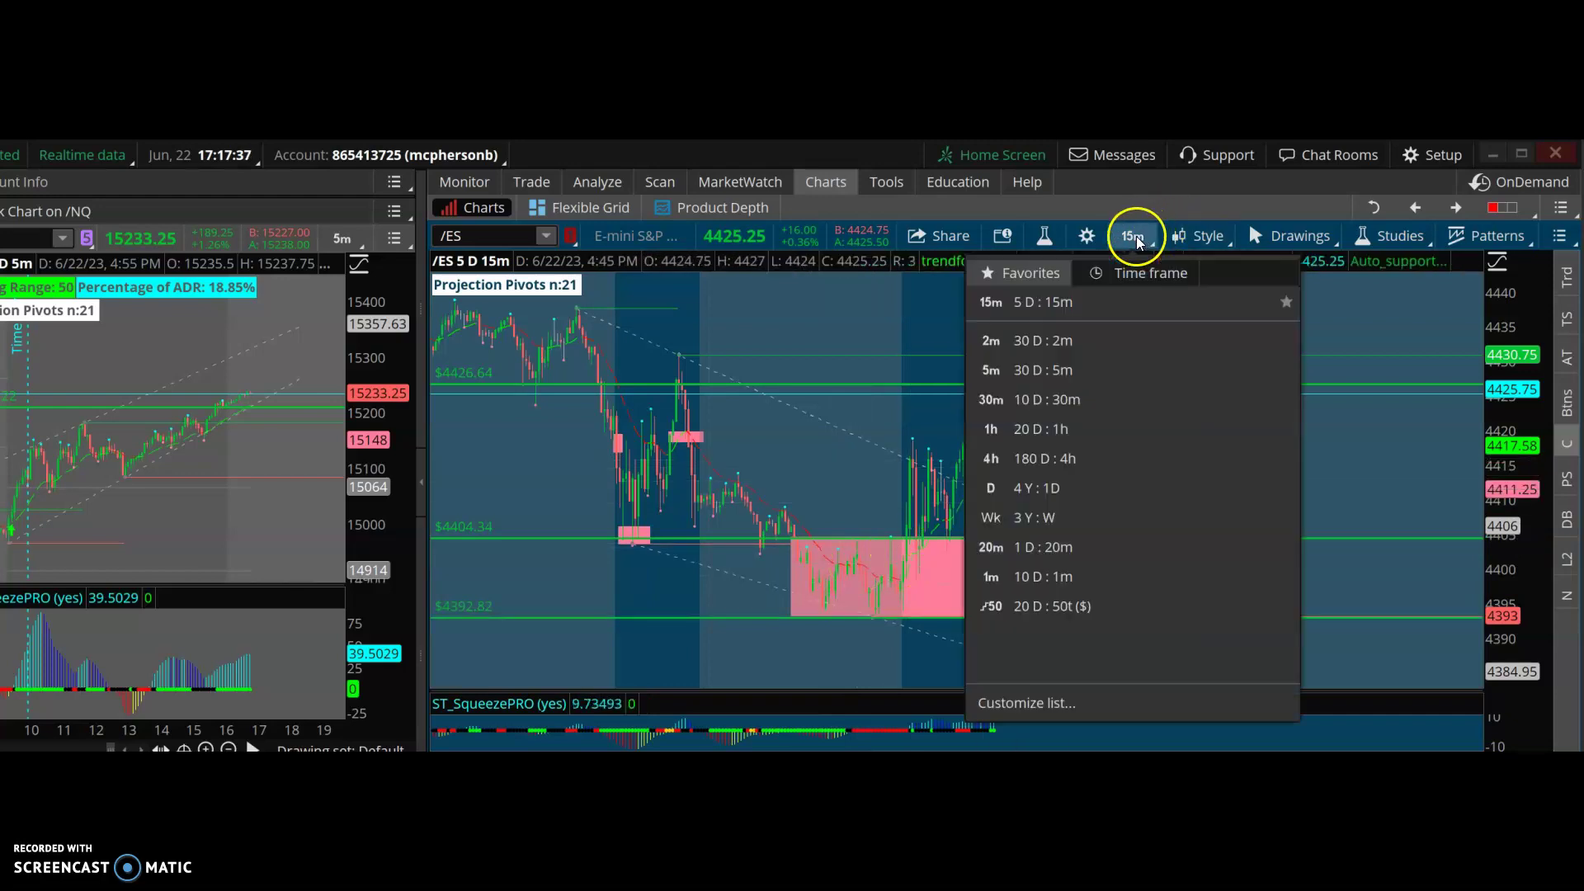
{"action": "left_click", "coordinate": [1029, 372]}
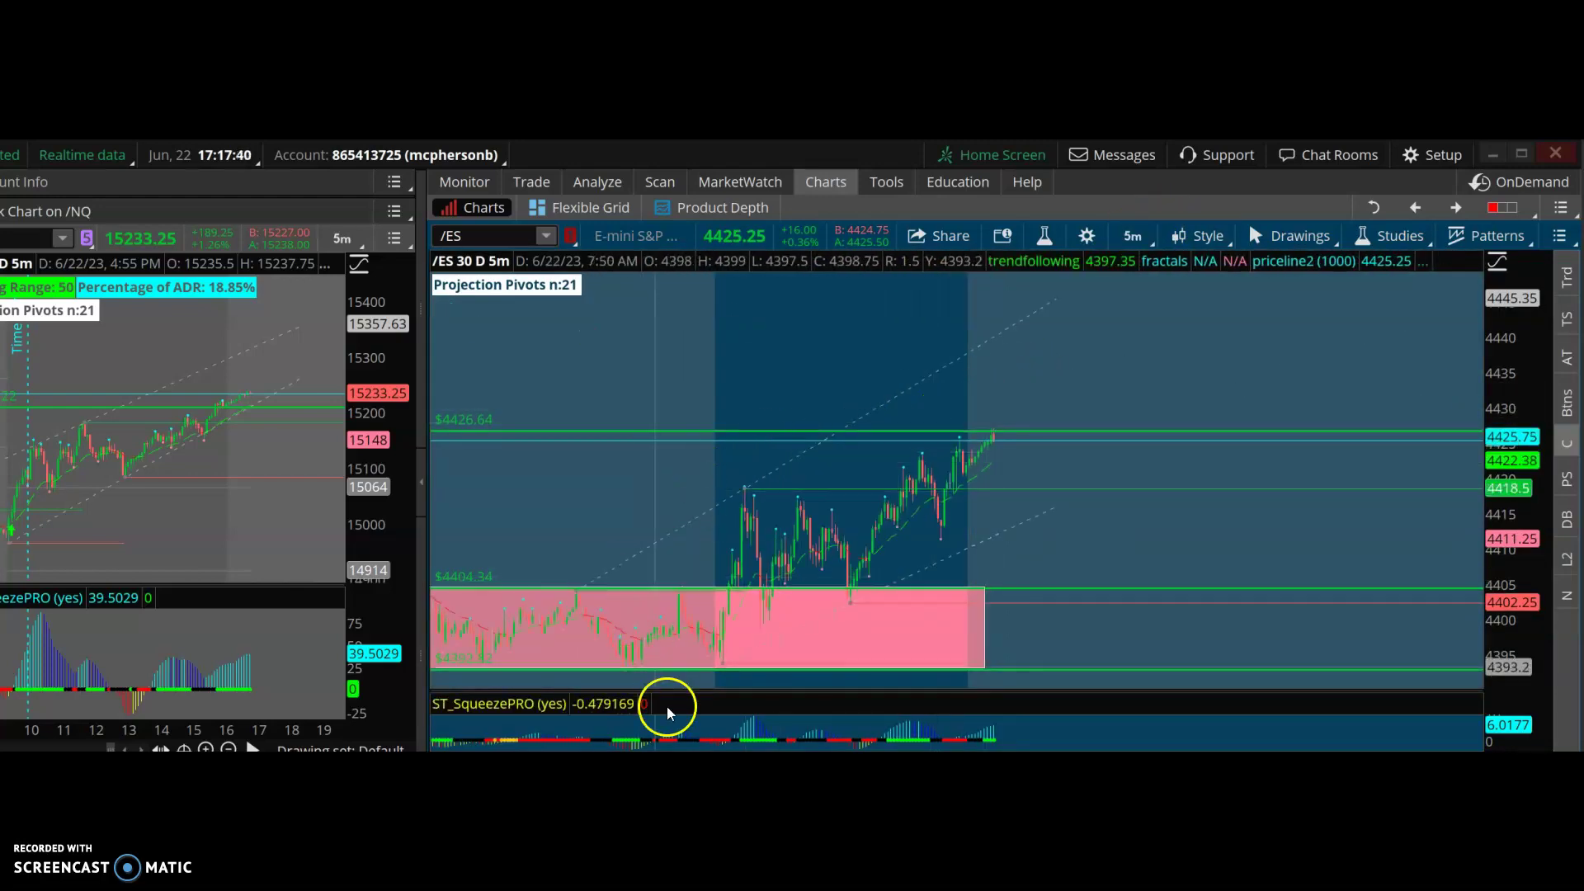
{"action": "left_click_drag", "start_coordinate": [668, 715], "coordinate": [760, 714]}
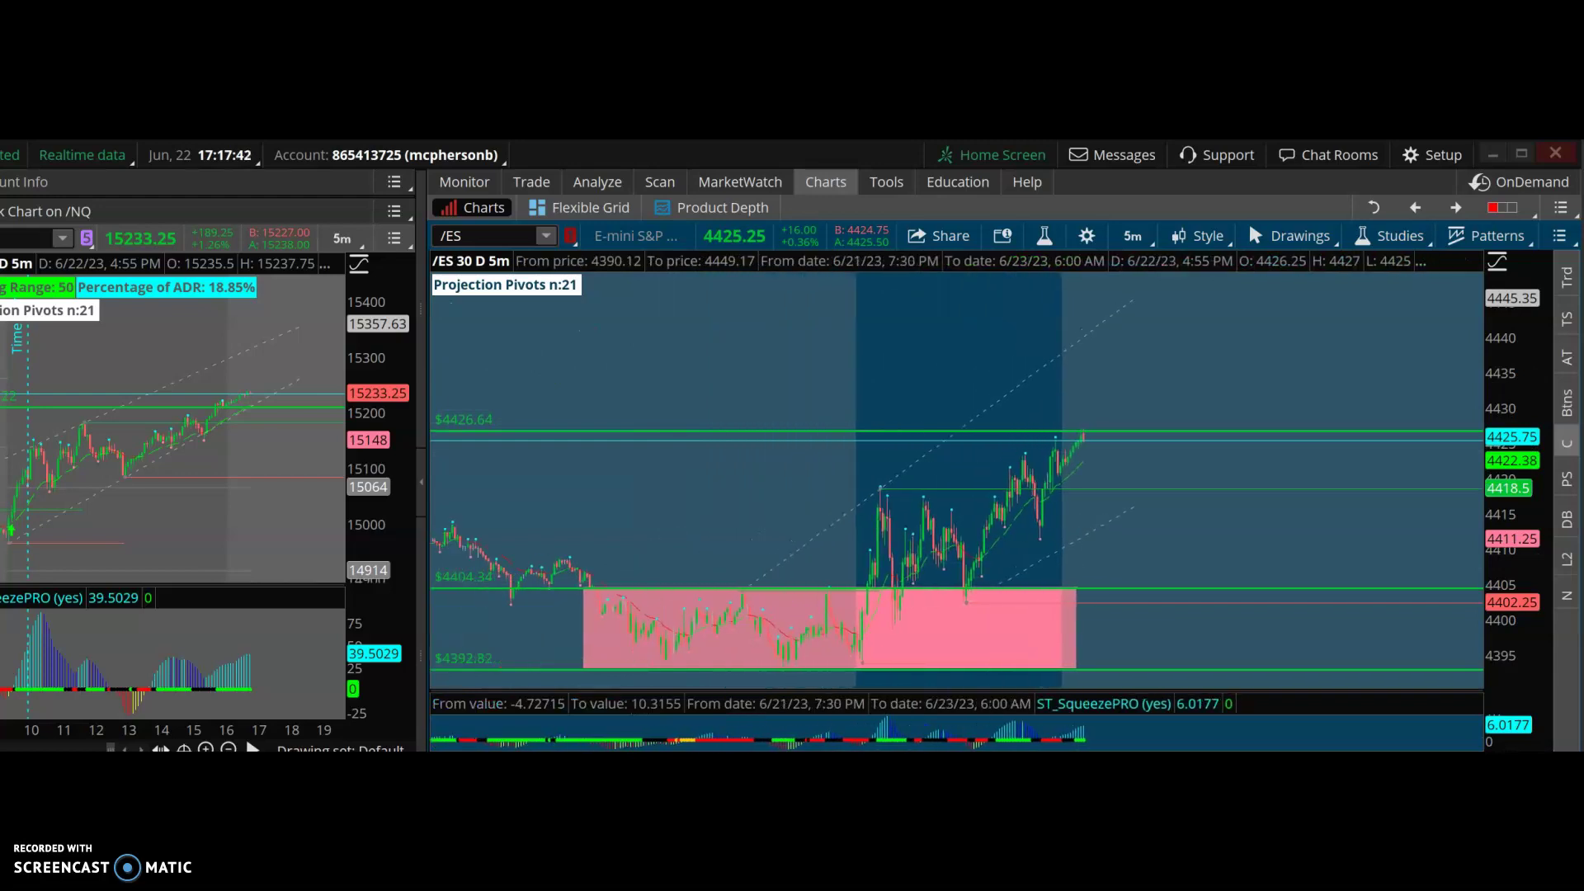
{"action": "left_click_drag", "start_coordinate": [1498, 400], "coordinate": [1496, 438]}
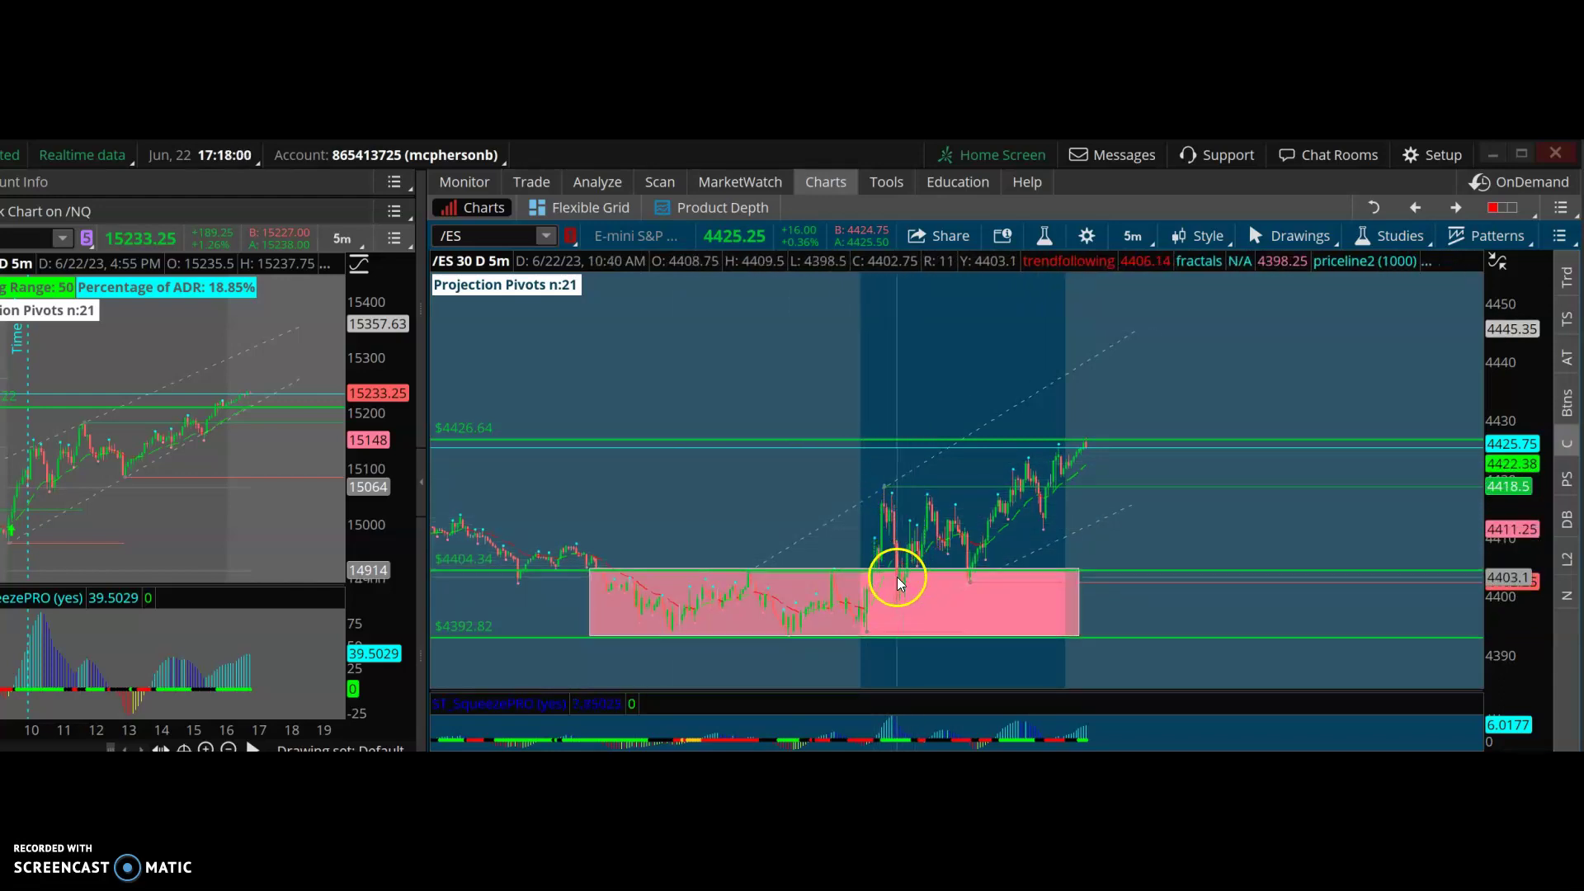
- Draw a short horizontal trendline along the lows of the consolidation range at about 4394.2, ending near 12:20 PM on June 22
{"action": "middle_click", "coordinate": [735, 376]}
{"action": "left_click", "coordinate": [749, 389]}
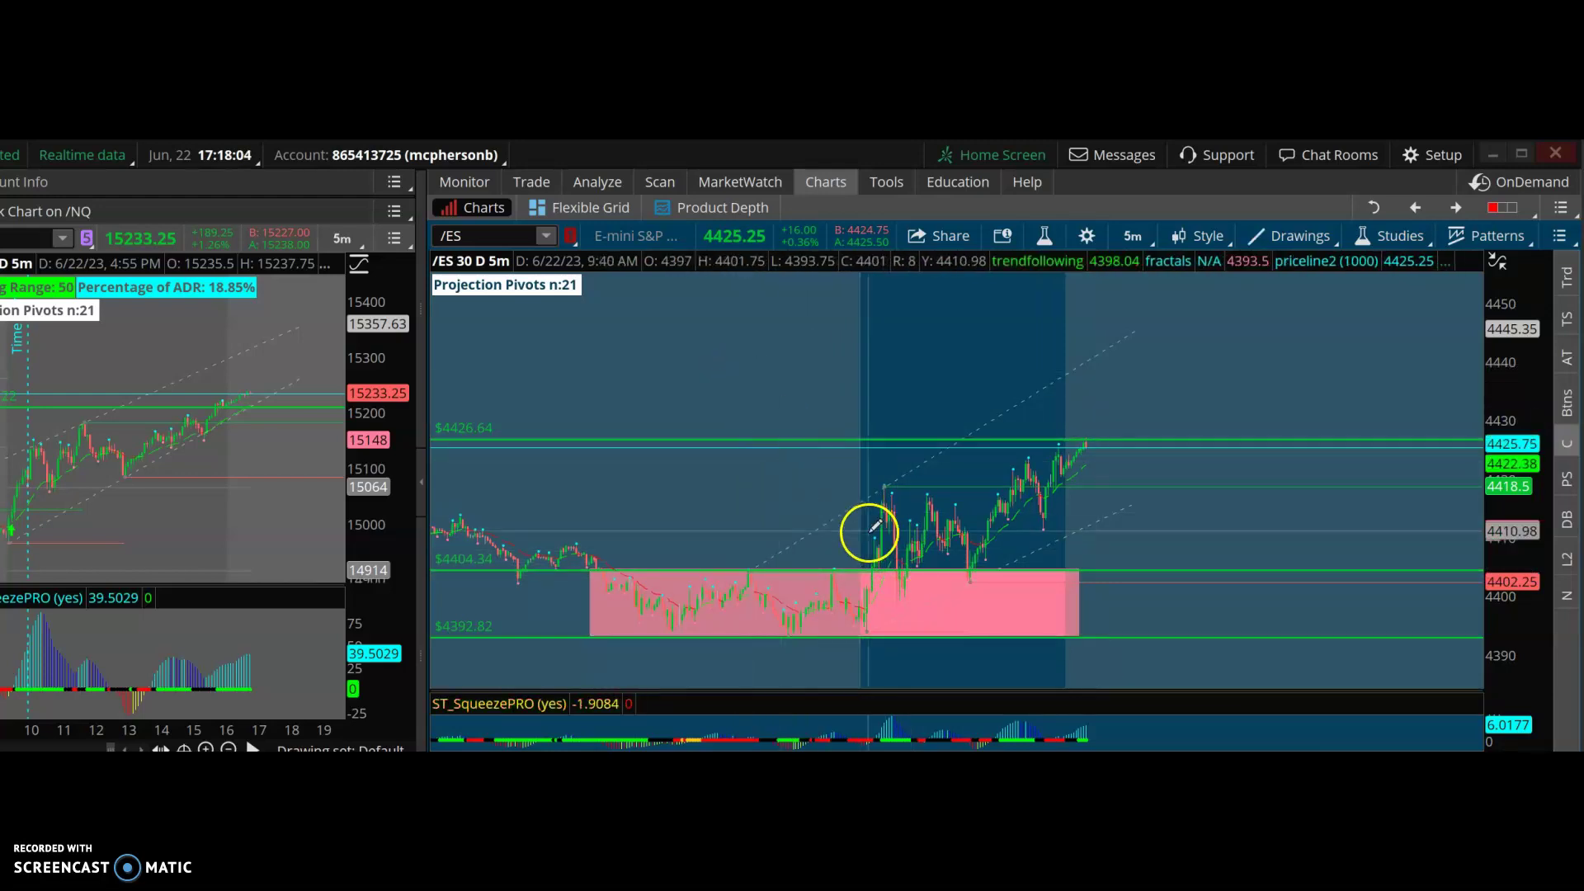
{"action": "left_click", "coordinate": [779, 629]}
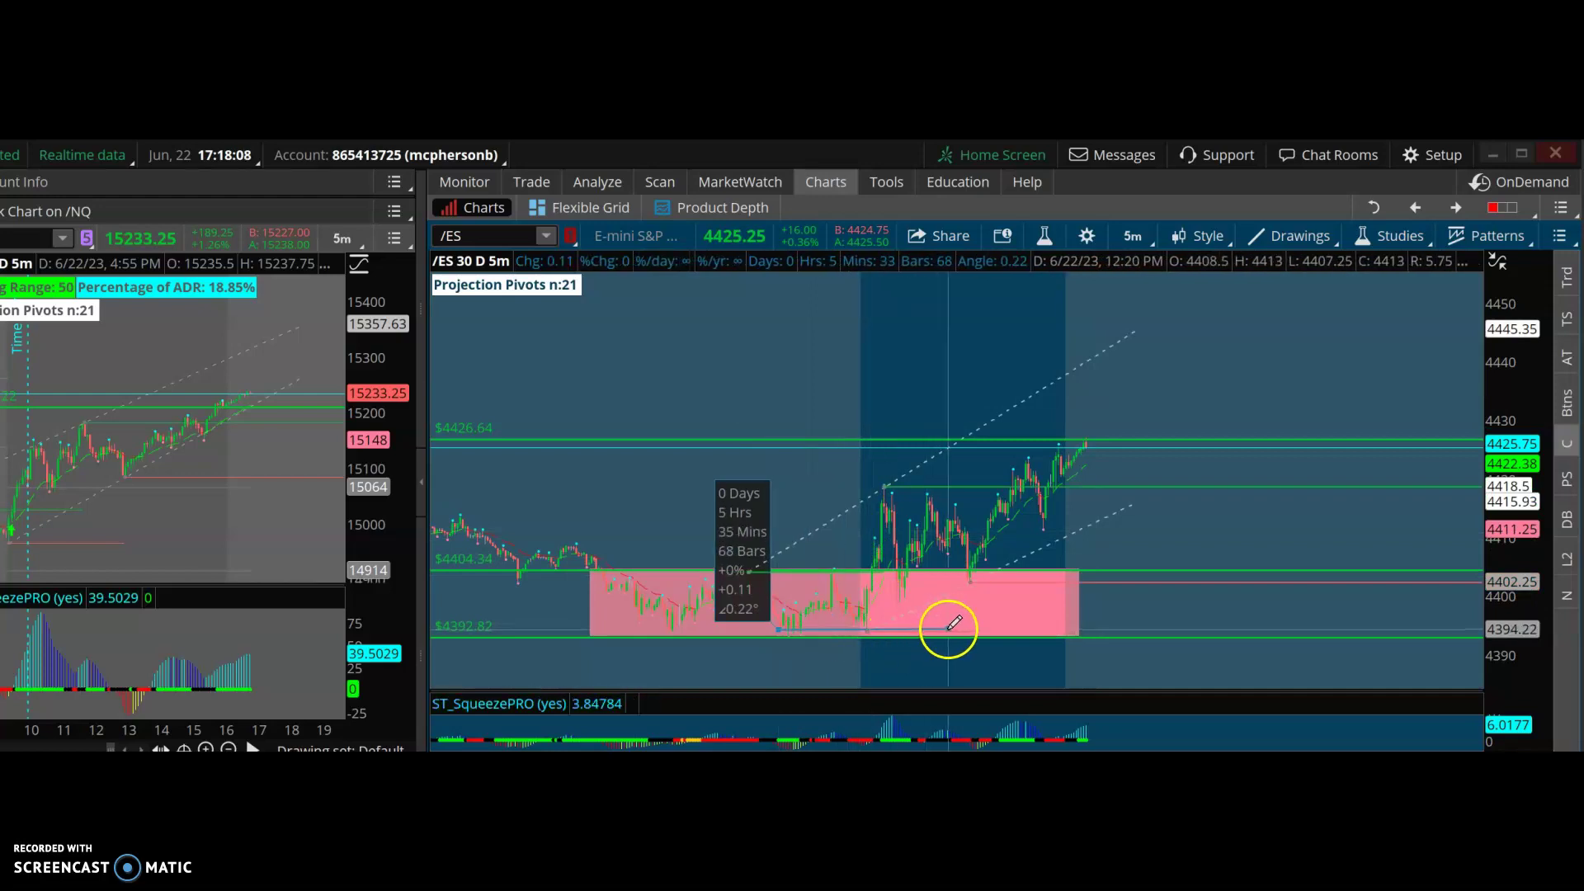
{"action": "left_click", "coordinate": [949, 629]}
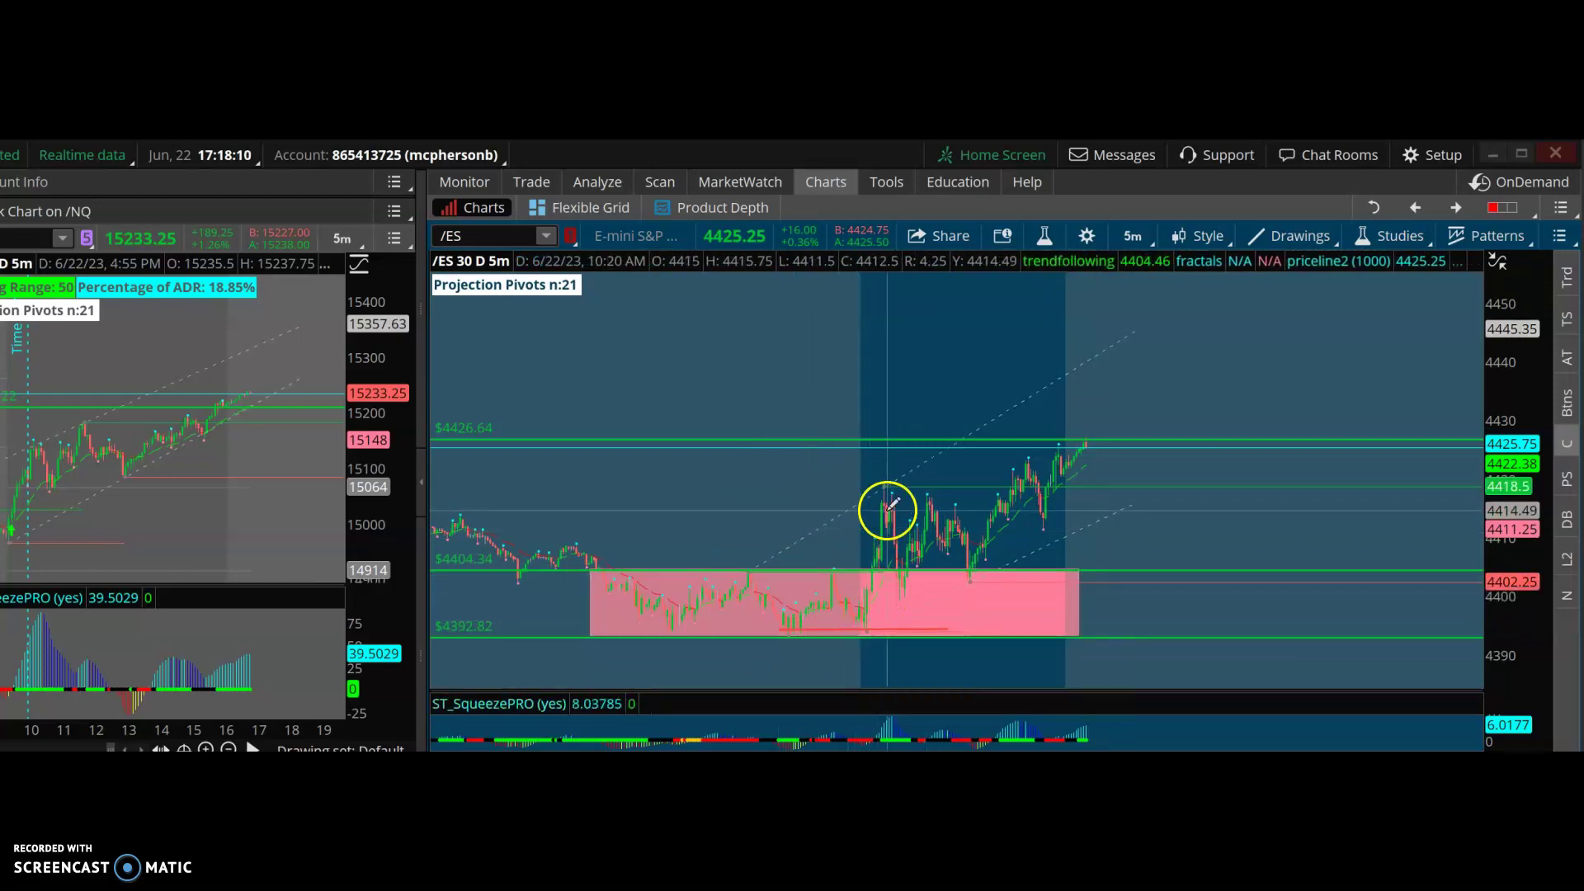
- Mark the first pullback after the breakout with short horizontal trendlines at about 4399.6, 4405 and 4398.5
{"action": "left_click", "coordinate": [891, 587]}
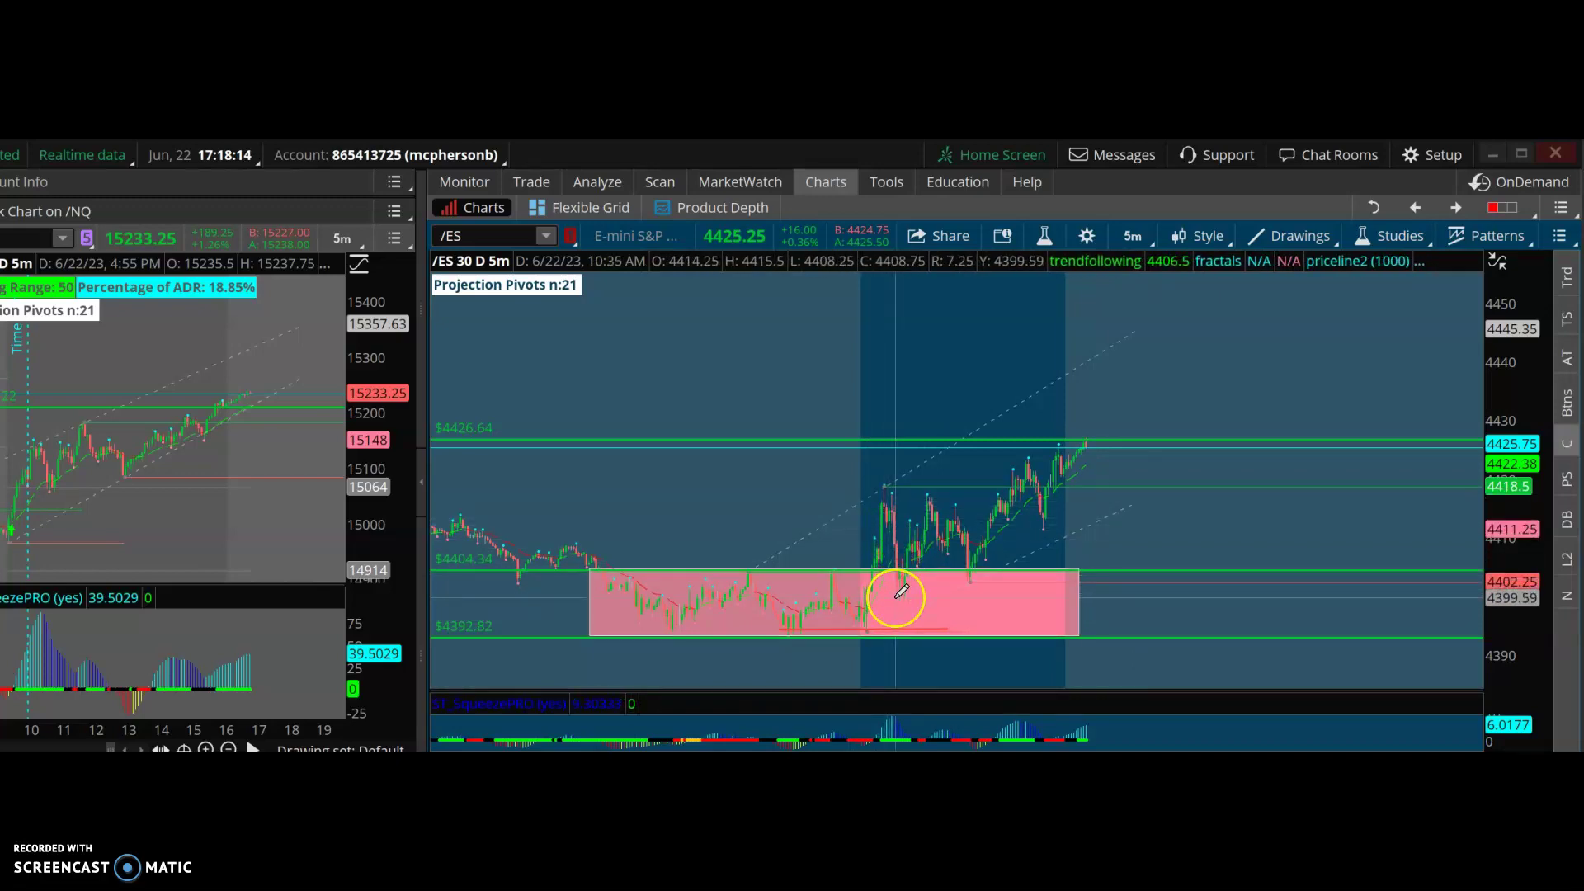
{"action": "left_click_drag", "start_coordinate": [901, 591], "coordinate": [956, 592]}
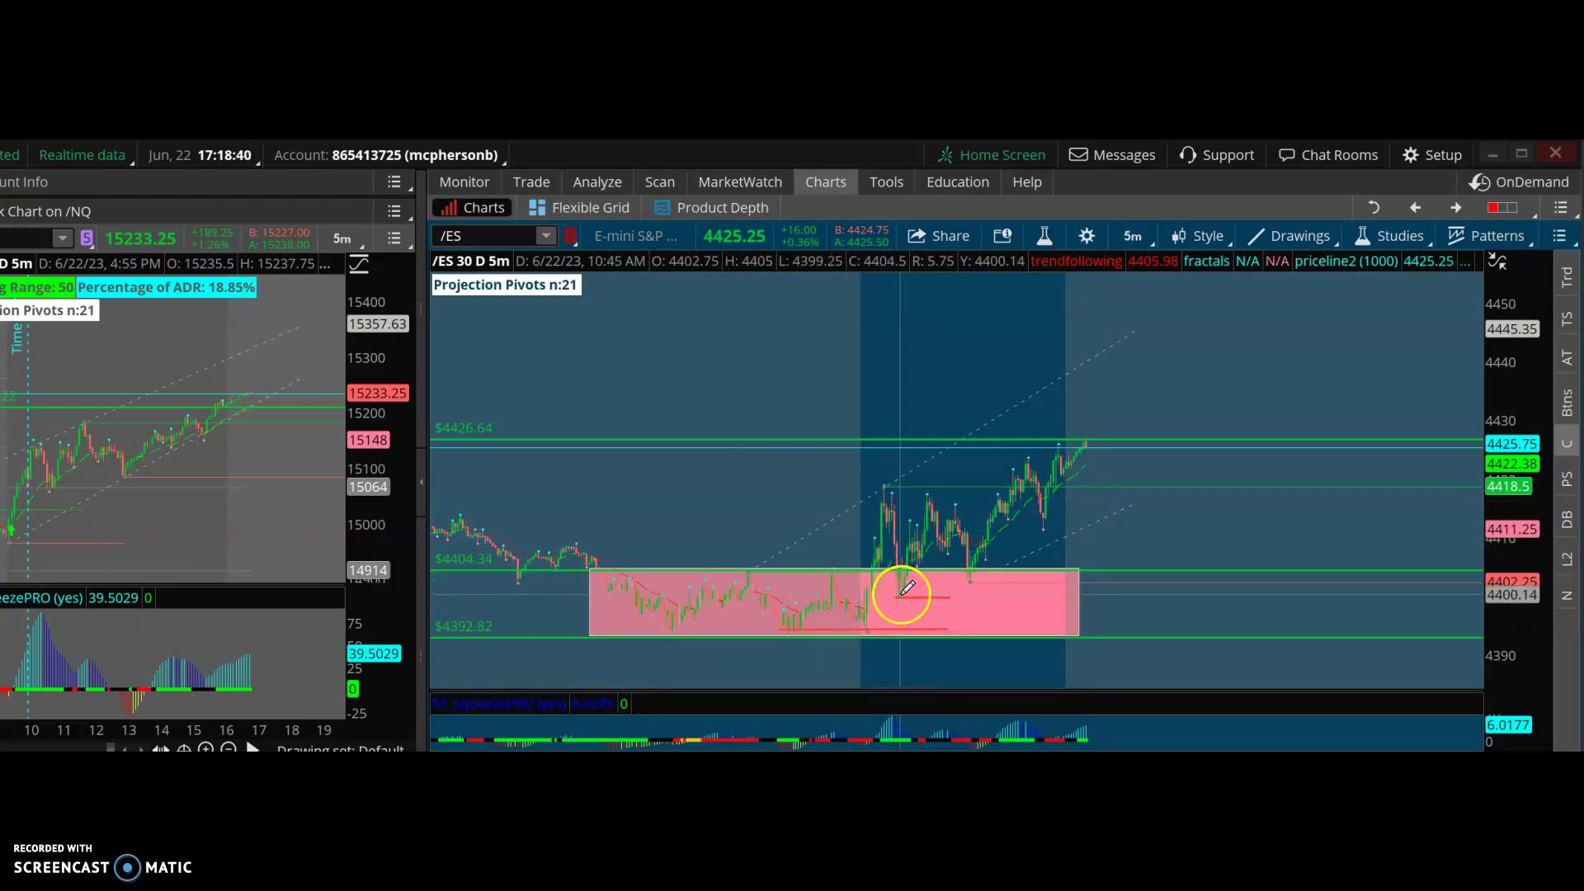
{"action": "mouse_move", "coordinate": [908, 589]}
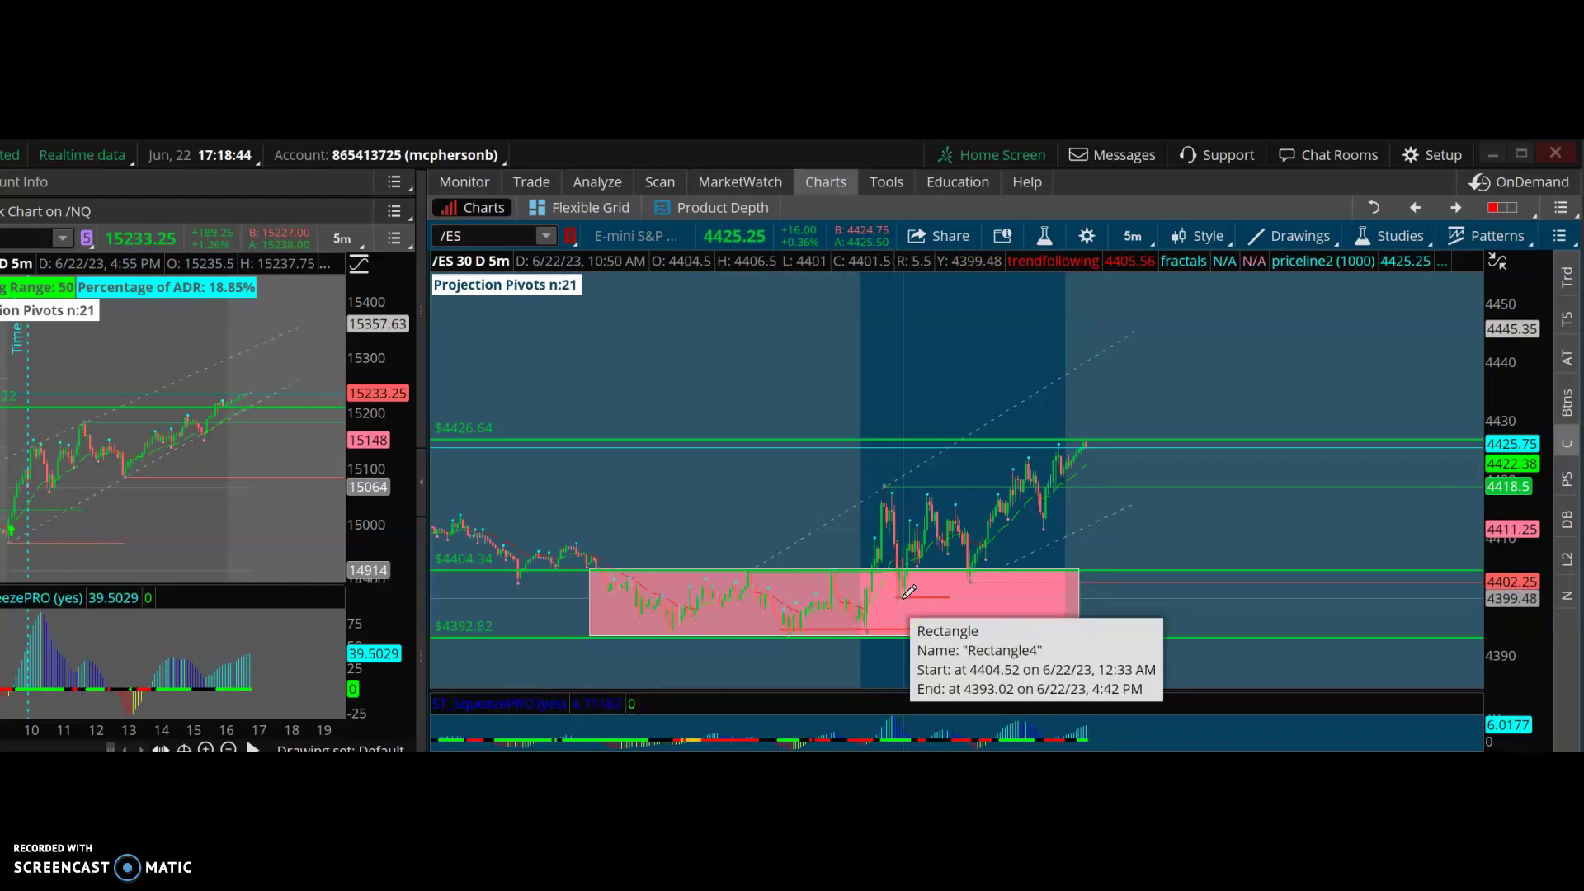
{"action": "left_click", "coordinate": [914, 566]}
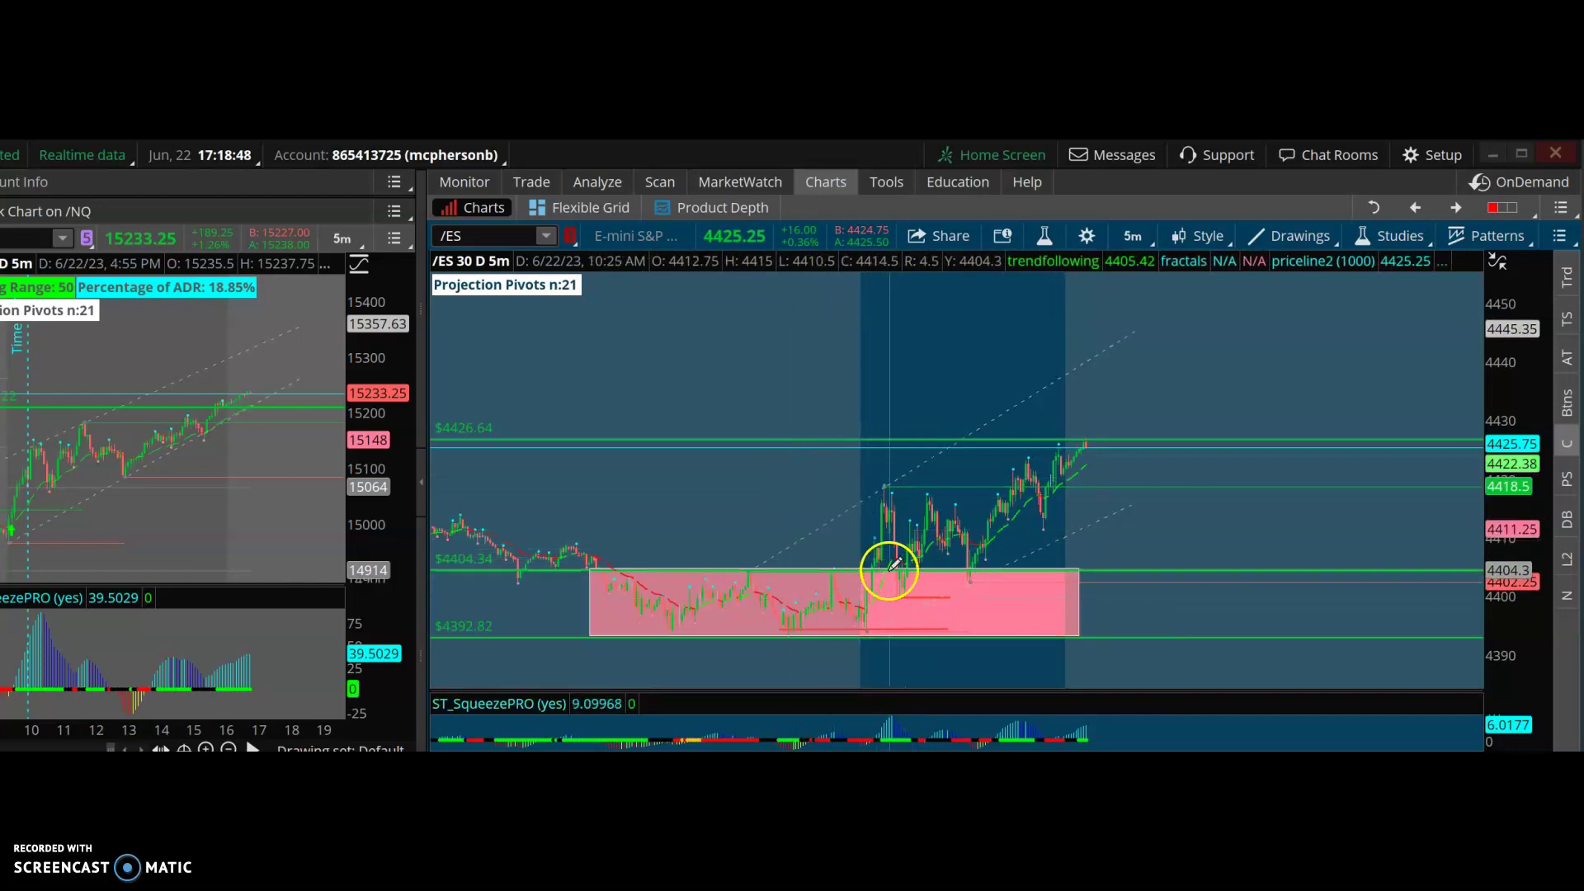
{"action": "left_click_drag", "start_coordinate": [893, 561], "coordinate": [946, 566]}
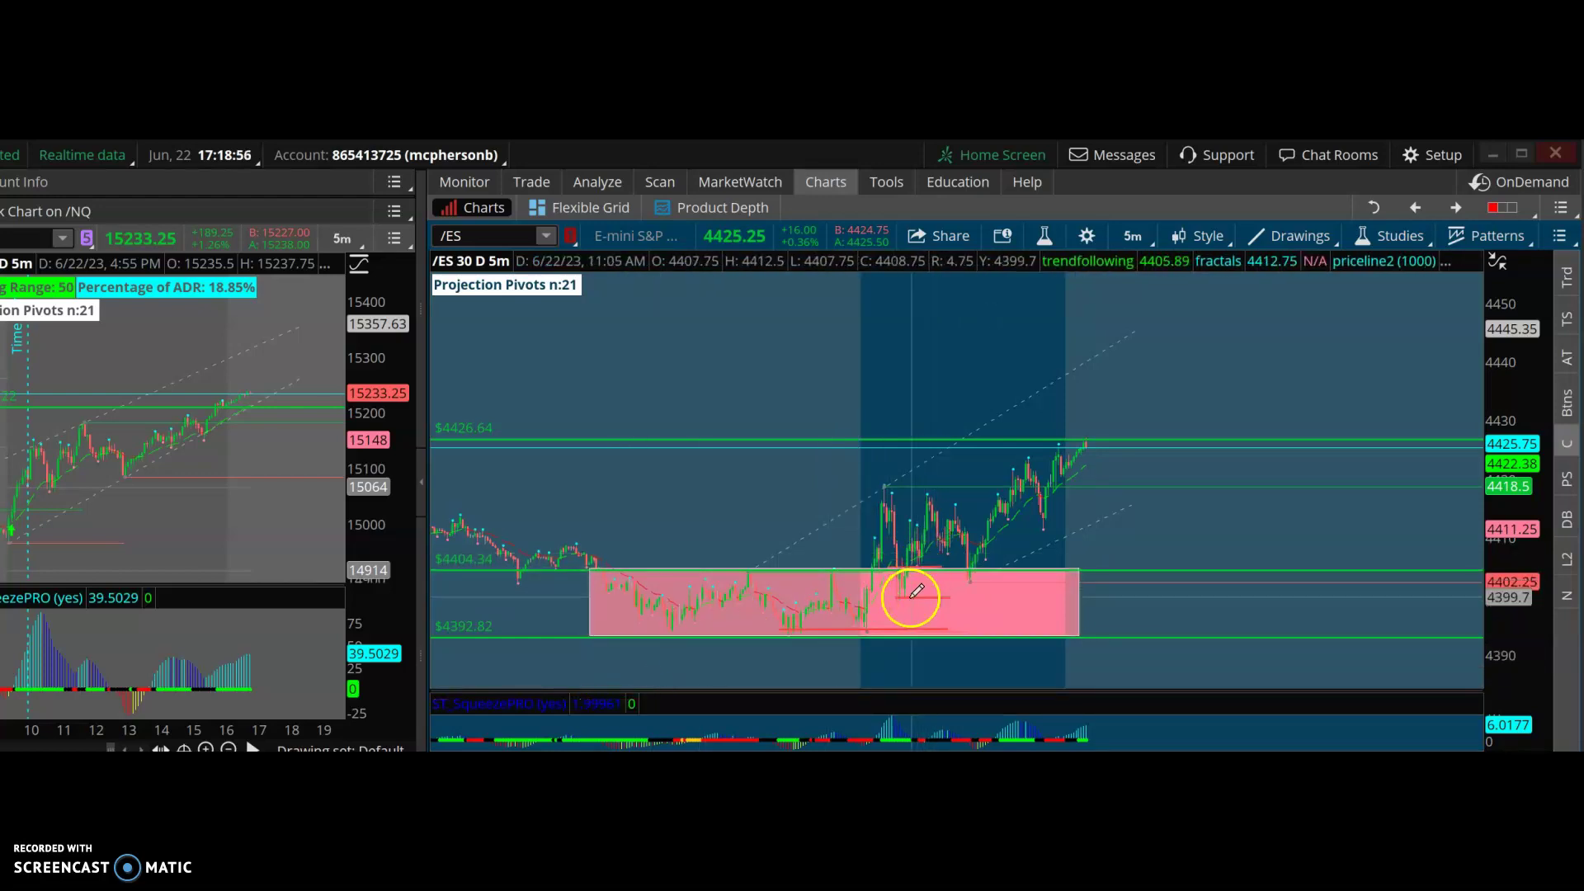
{"action": "left_click_drag", "start_coordinate": [892, 604], "coordinate": [957, 603]}
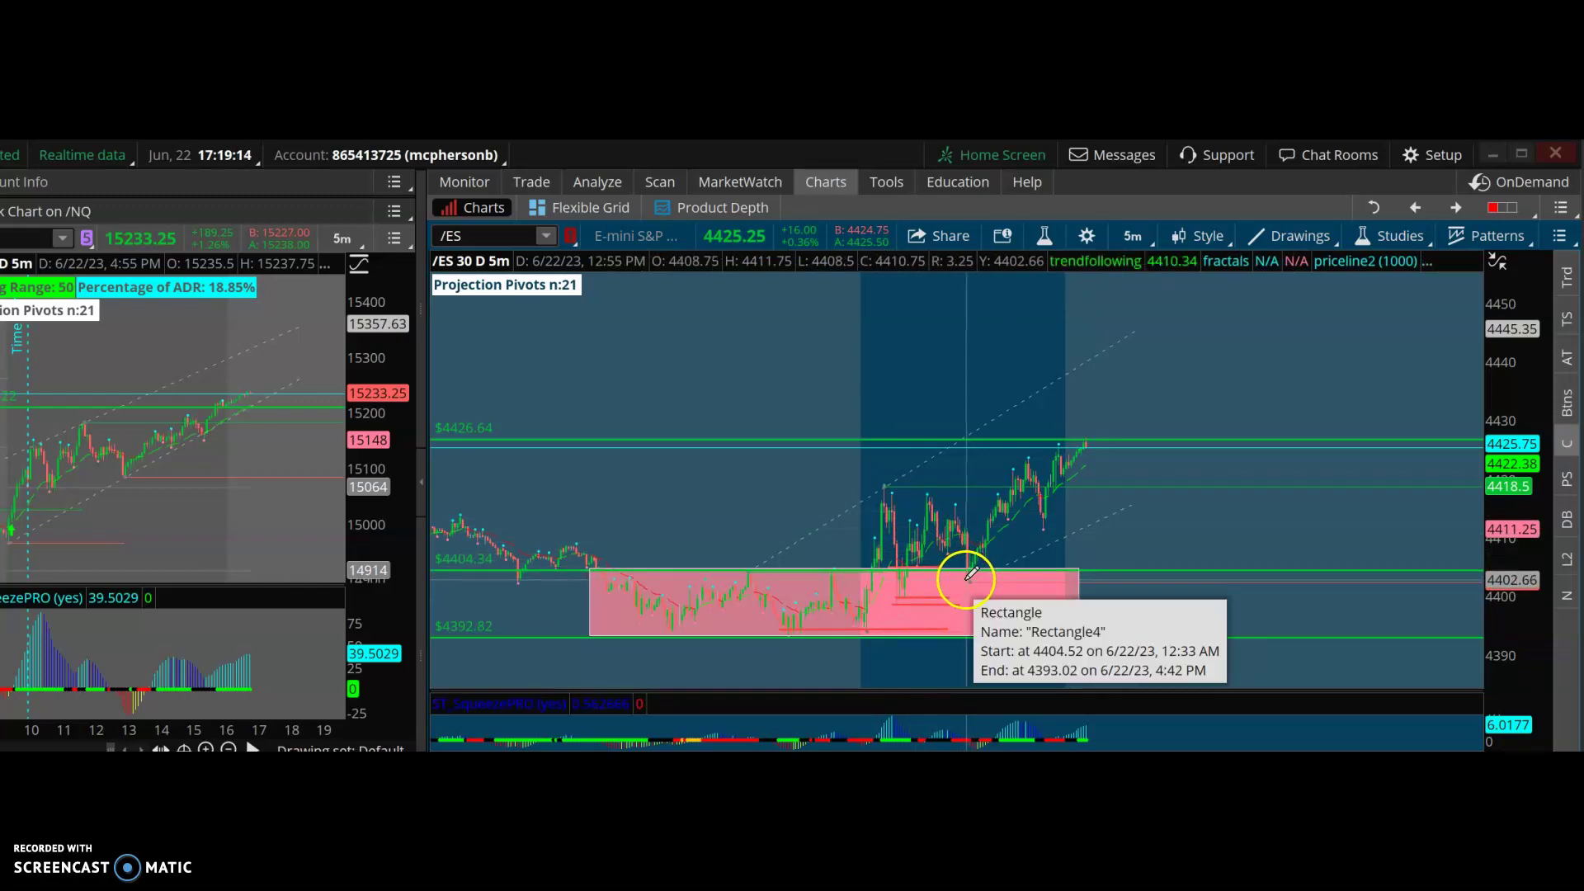
- Draw a horizontal trendline at the 12:55 PM pullback low, about 4402.7, and a rising trendline from that low to the following swing high
{"action": "left_click_drag", "start_coordinate": [966, 579], "coordinate": [1043, 579]}
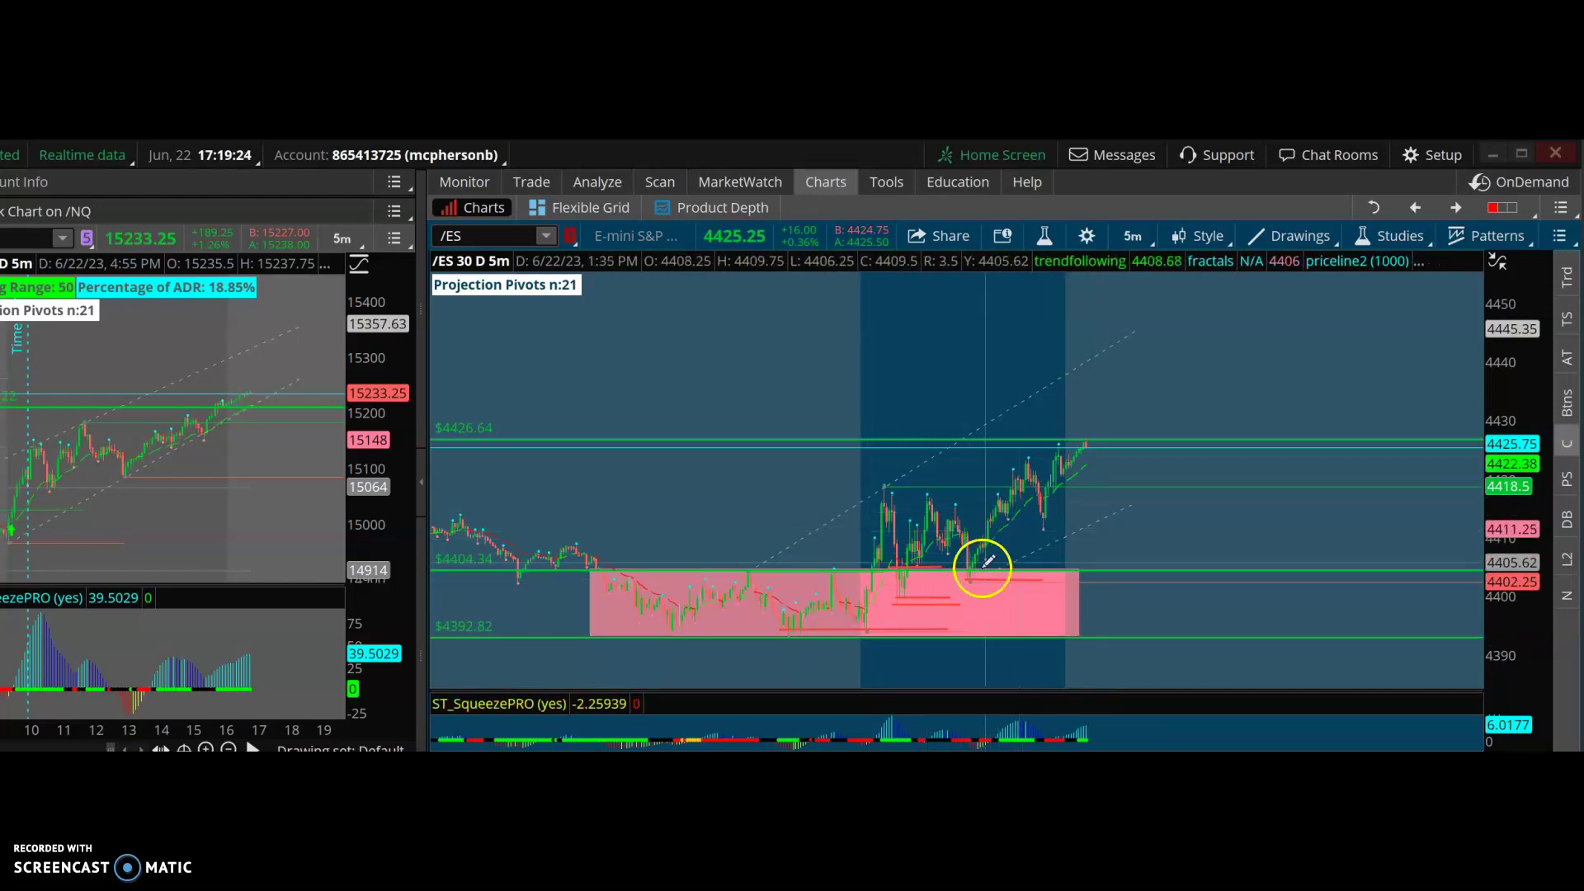
{"action": "mouse_move", "coordinate": [971, 575]}
{"action": "left_mouse_down"}
{"action": "mouse_move", "coordinate": [1031, 458]}
{"action": "mouse_move", "coordinate": [982, 548]}
{"action": "left_mouse_up"}
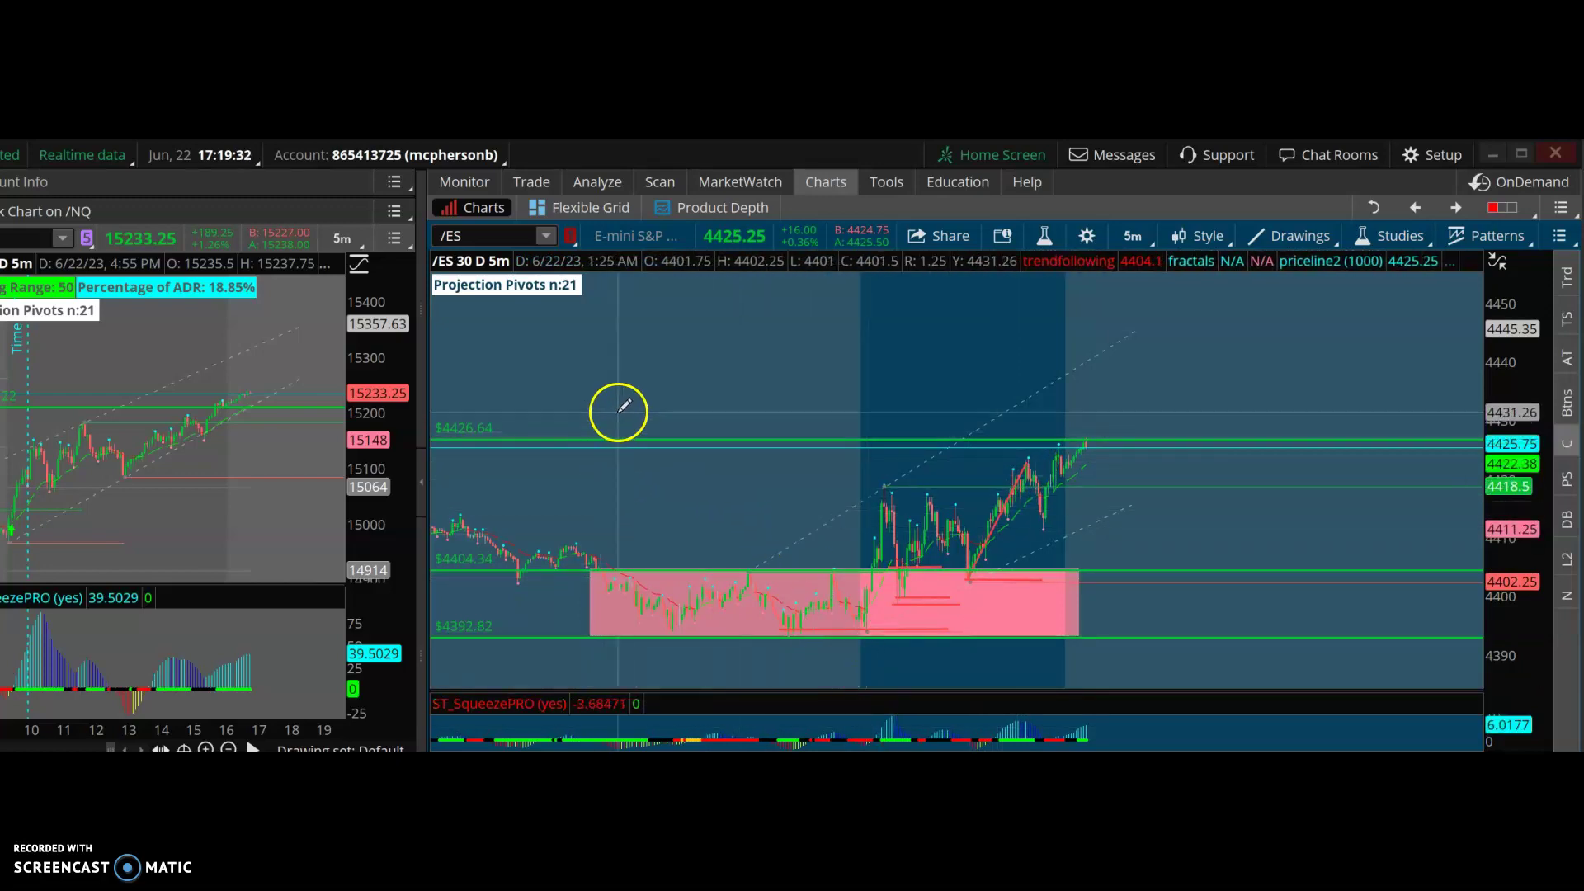
- Sketch a rise-pullback-rise trendline pattern in the empty area above the consolidation, with a horizontal line from its first peak at about 4437.5
{"action": "left_click_drag", "start_coordinate": [611, 492], "coordinate": [668, 378]}
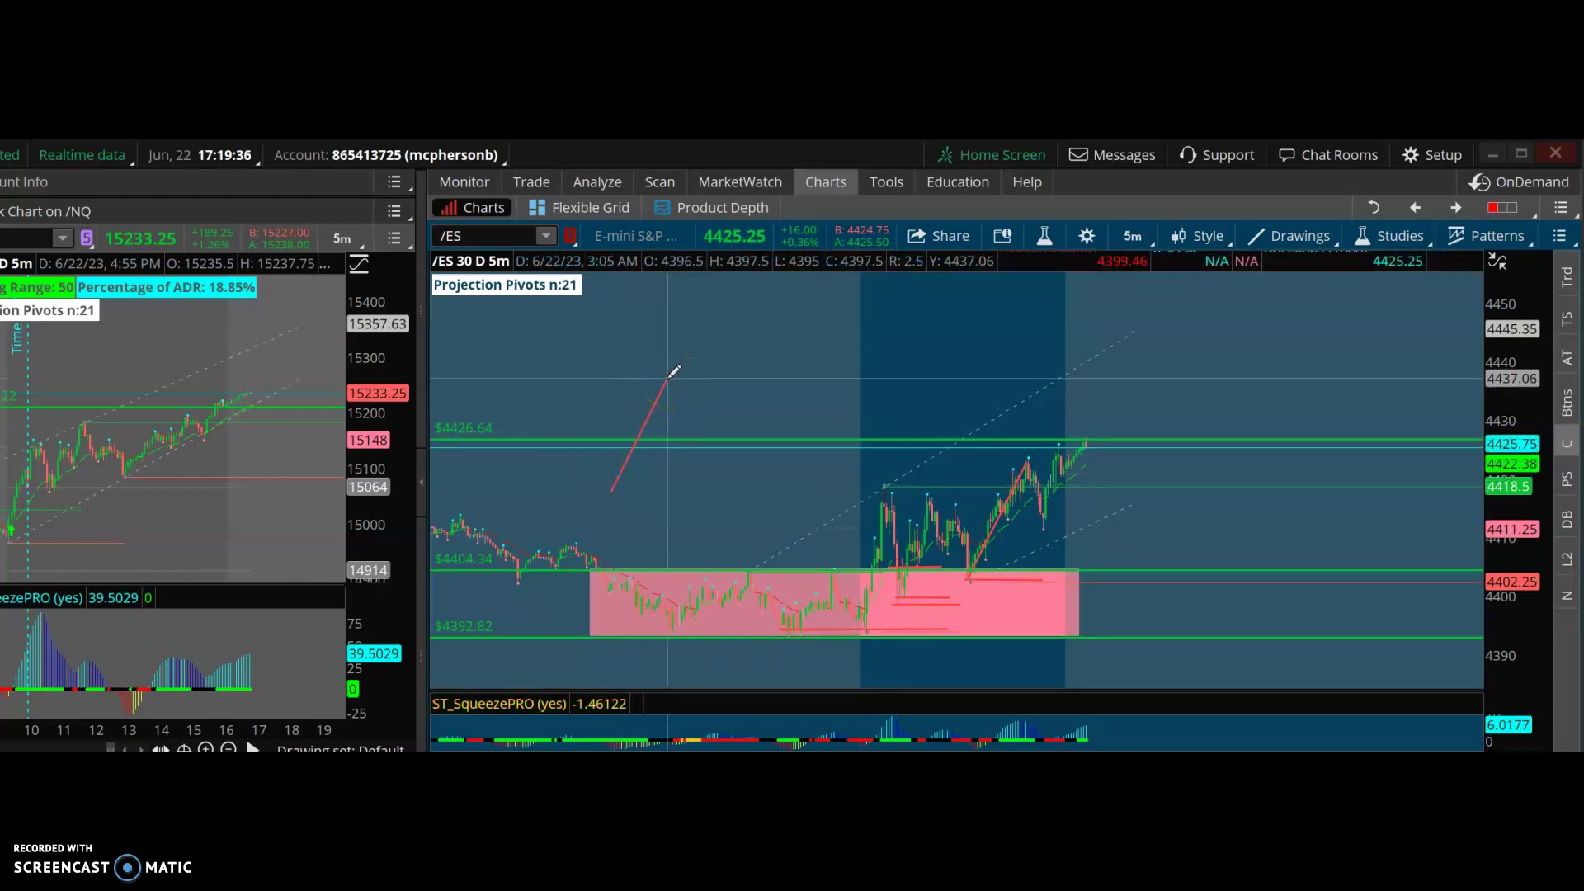
{"action": "left_click", "coordinate": [647, 445]}
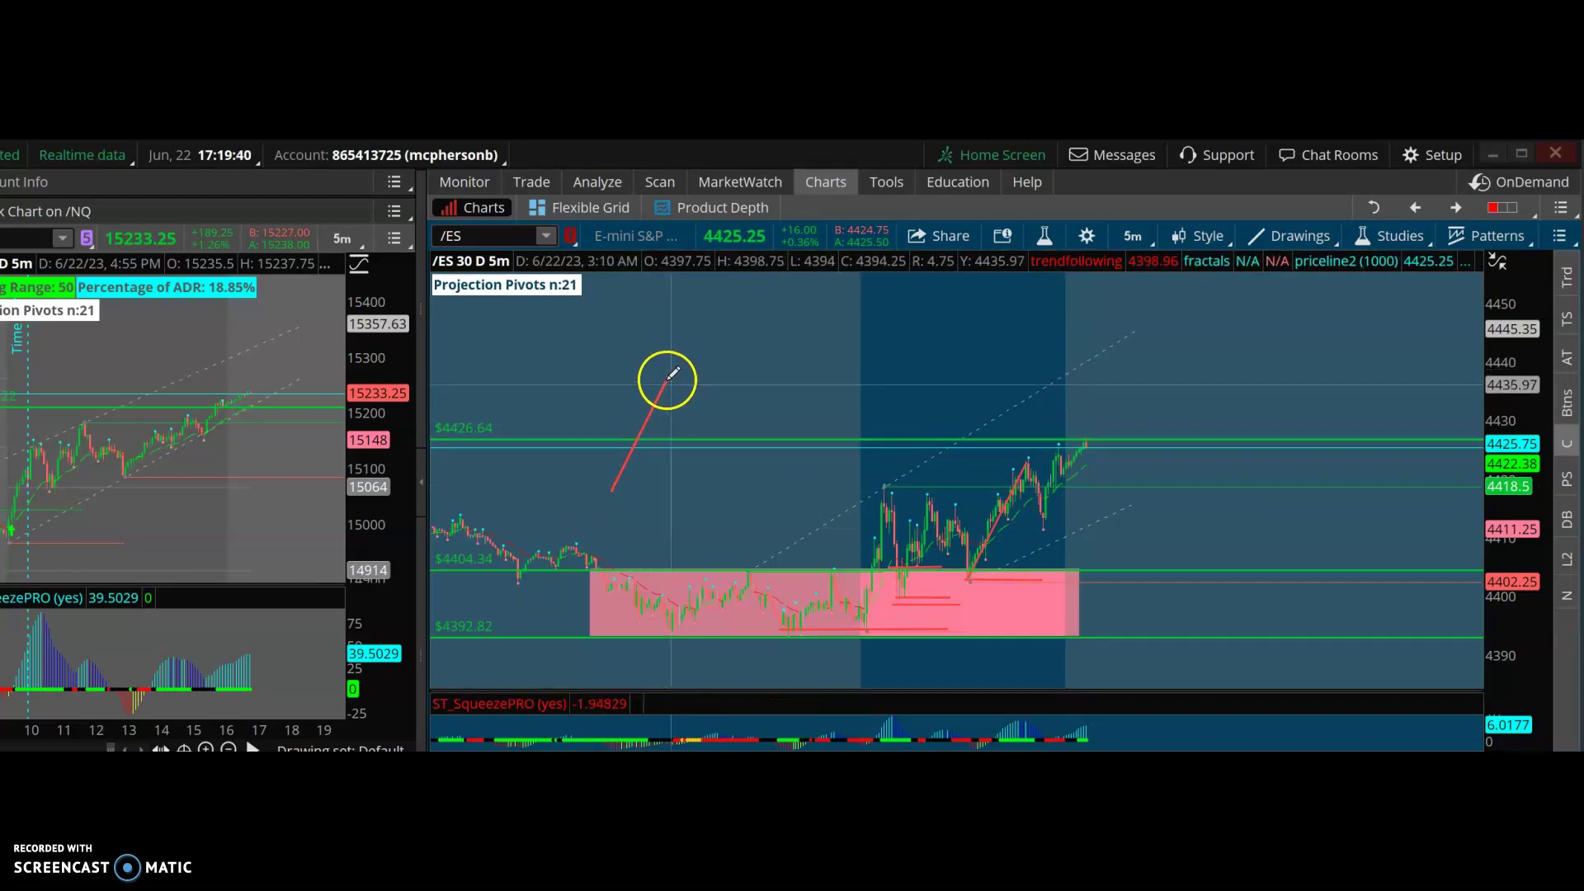
{"action": "left_click_drag", "start_coordinate": [675, 373], "coordinate": [746, 314]}
{"action": "left_click", "coordinate": [749, 310]}
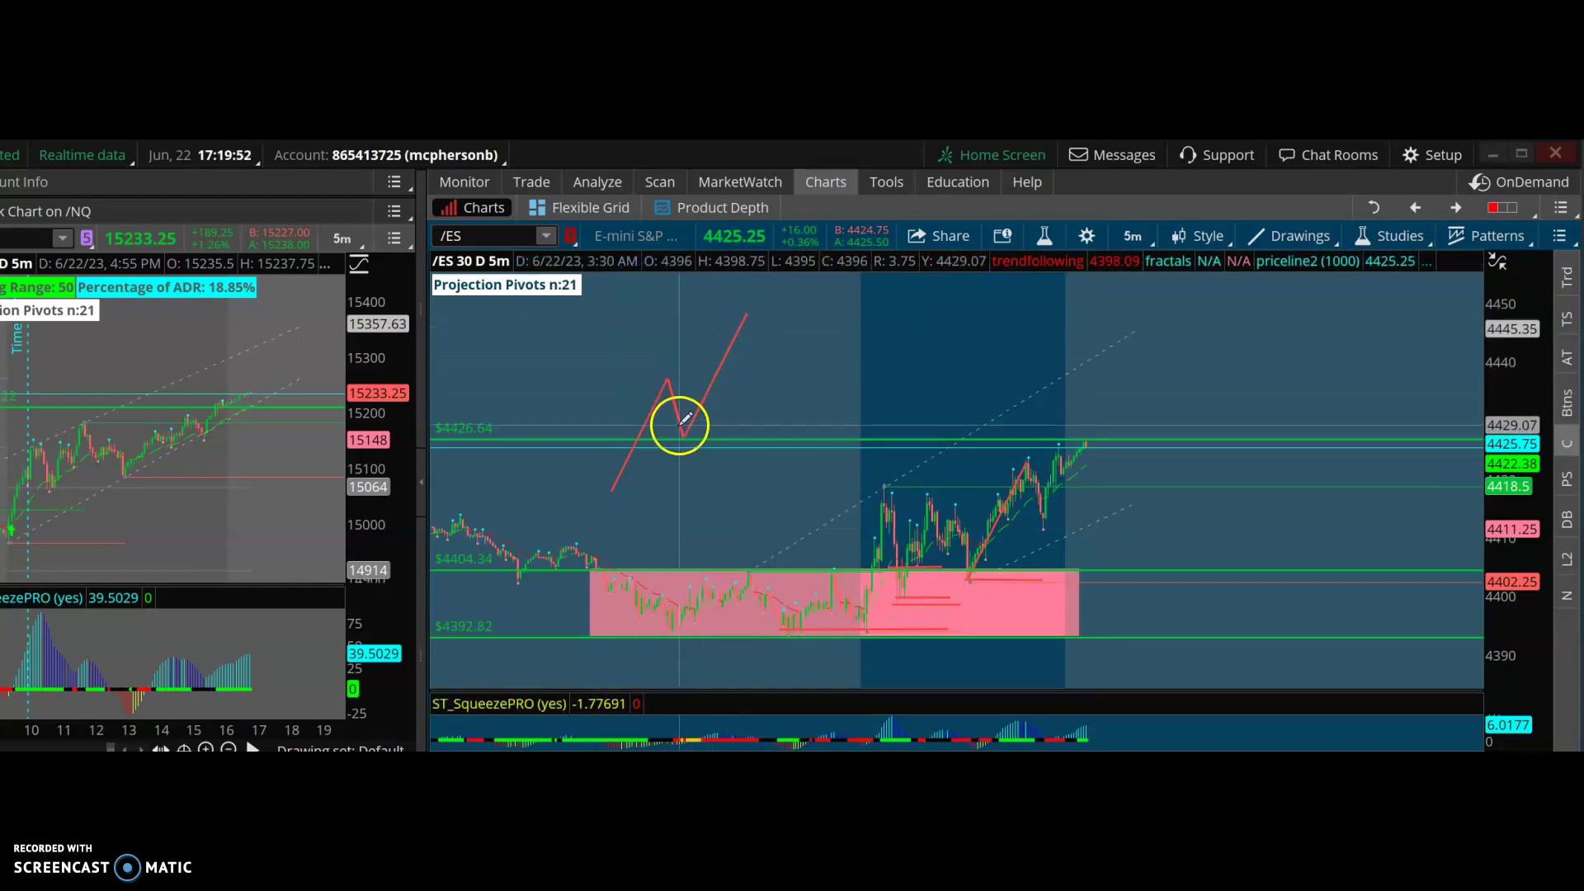
{"action": "left_click", "coordinate": [667, 376]}
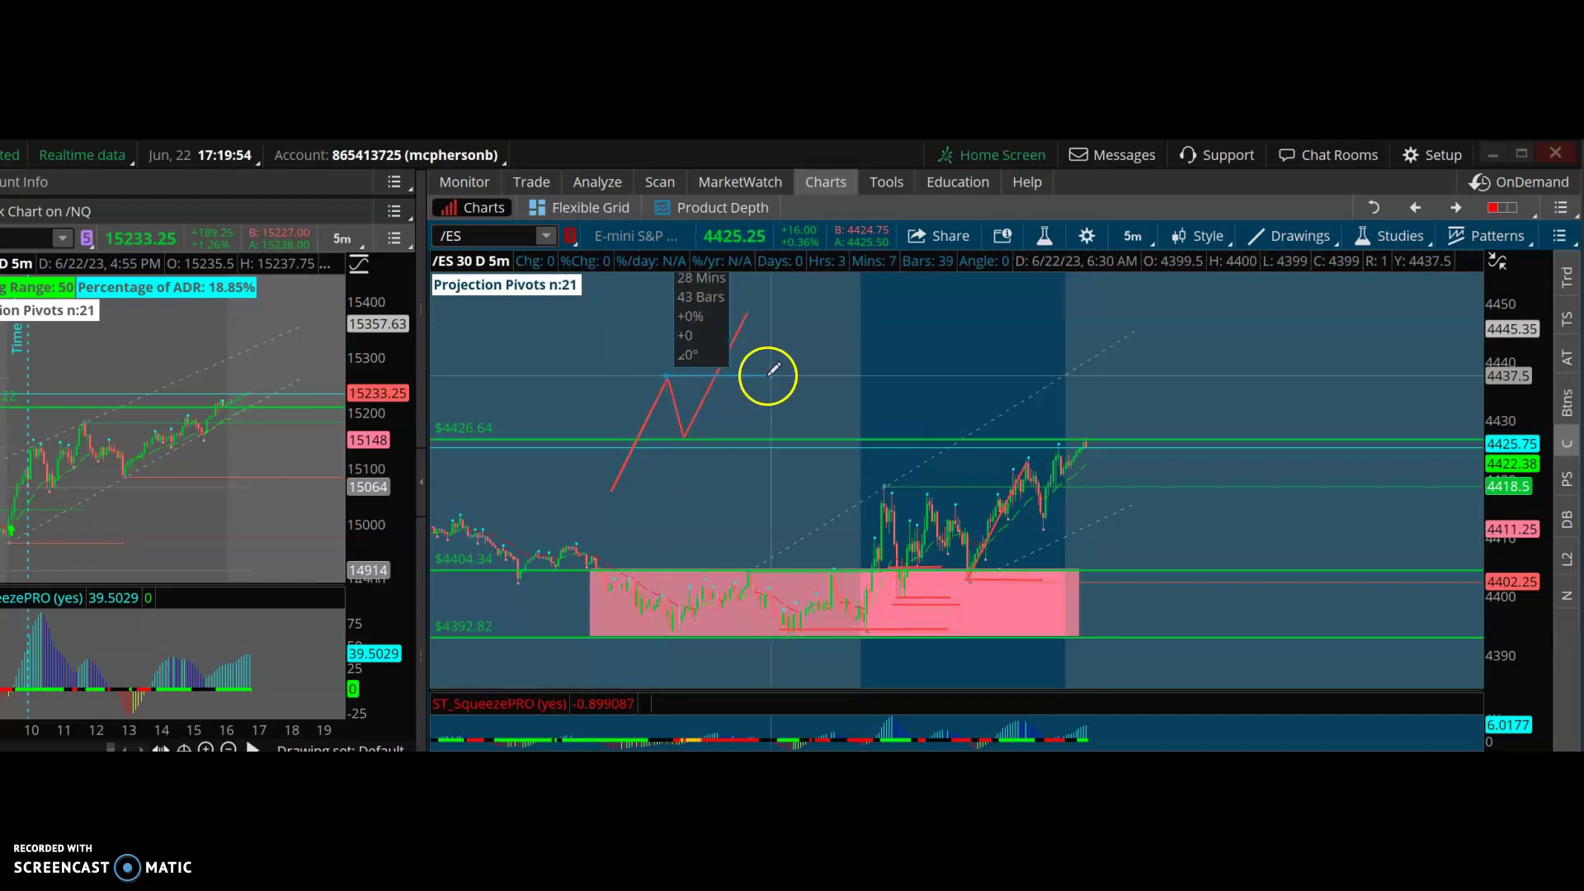
{"action": "left_click", "coordinate": [819, 375]}
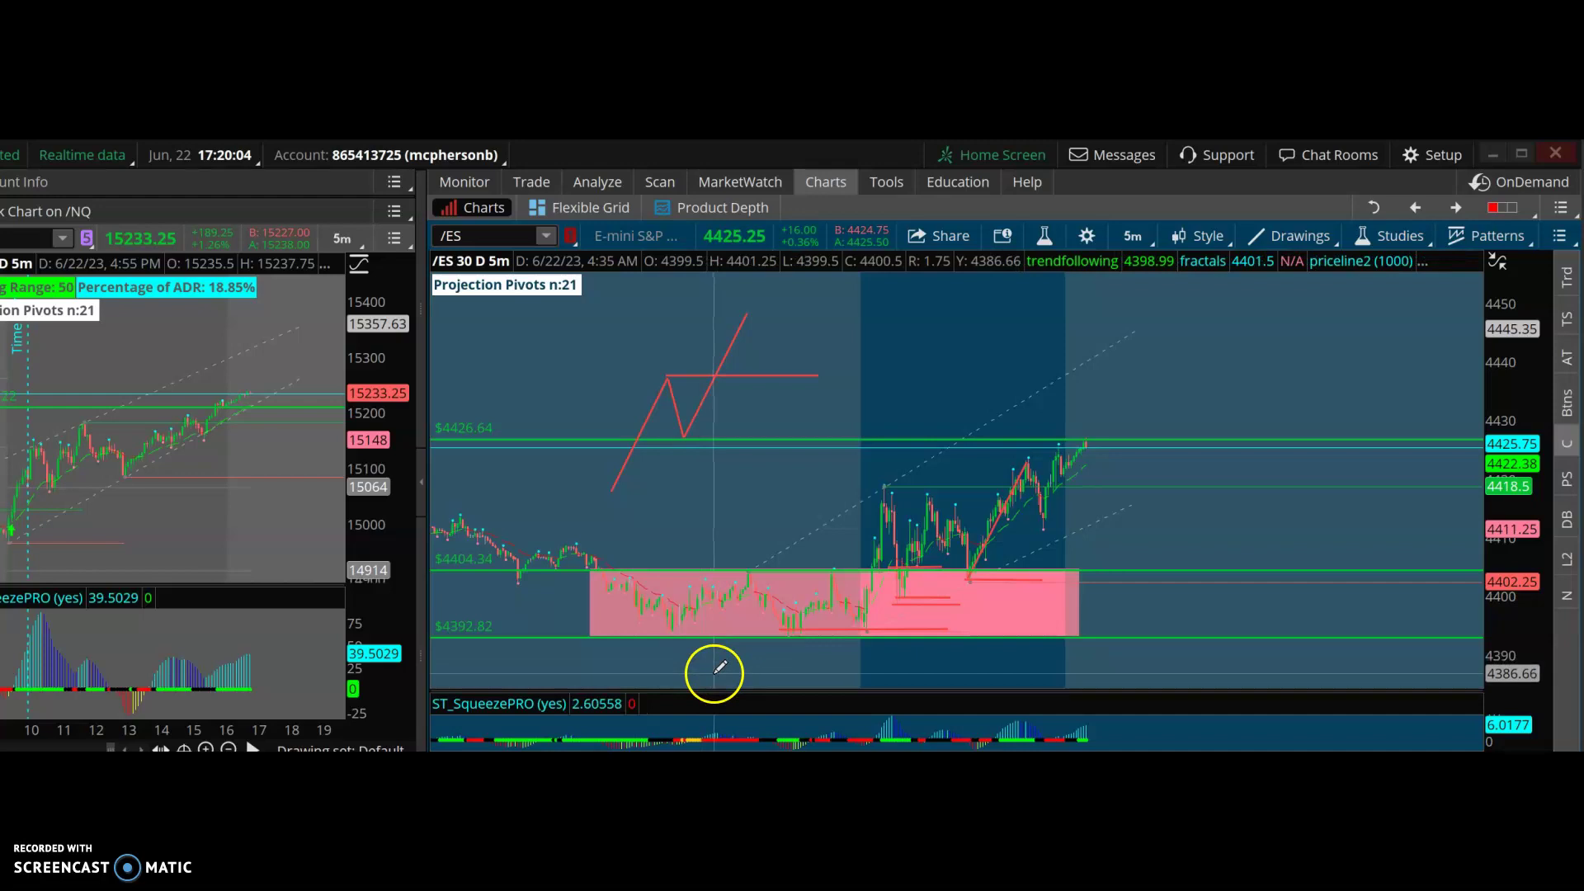
- Trace the same pattern over the June 22 breakout: up from the range low, down to the pullback low, and up to about 4431
{"action": "left_click_drag", "start_coordinate": [842, 631], "coordinate": [886, 477]}
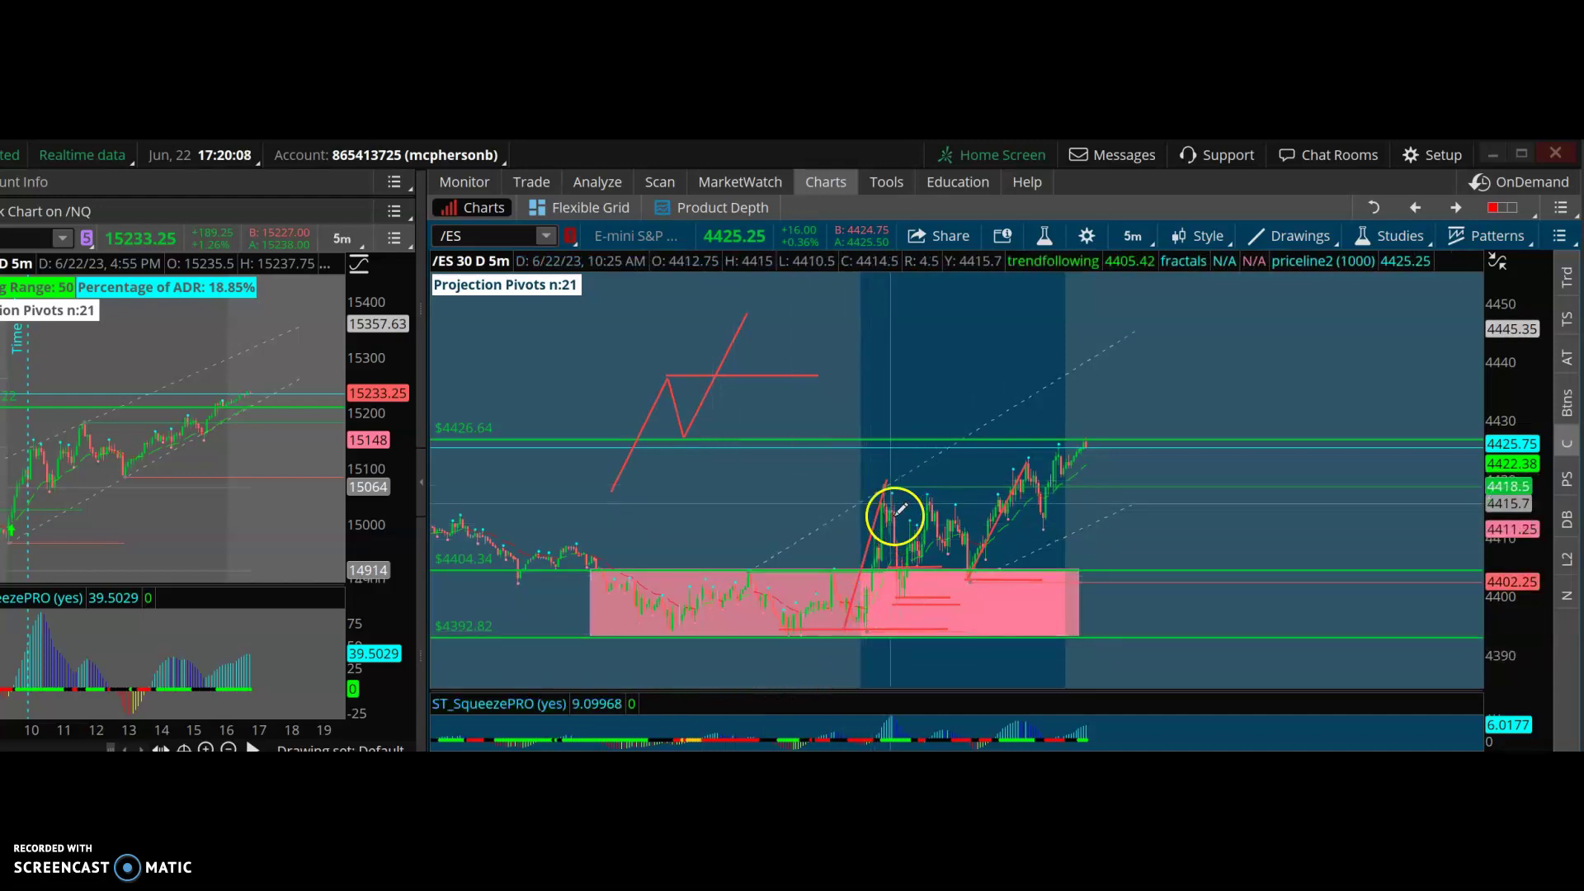
{"action": "mouse_move", "coordinate": [889, 472]}
{"action": "left_mouse_down"}
{"action": "mouse_move", "coordinate": [902, 594]}
{"action": "mouse_move", "coordinate": [941, 498]}
{"action": "mouse_move", "coordinate": [1003, 414]}
{"action": "left_mouse_up"}
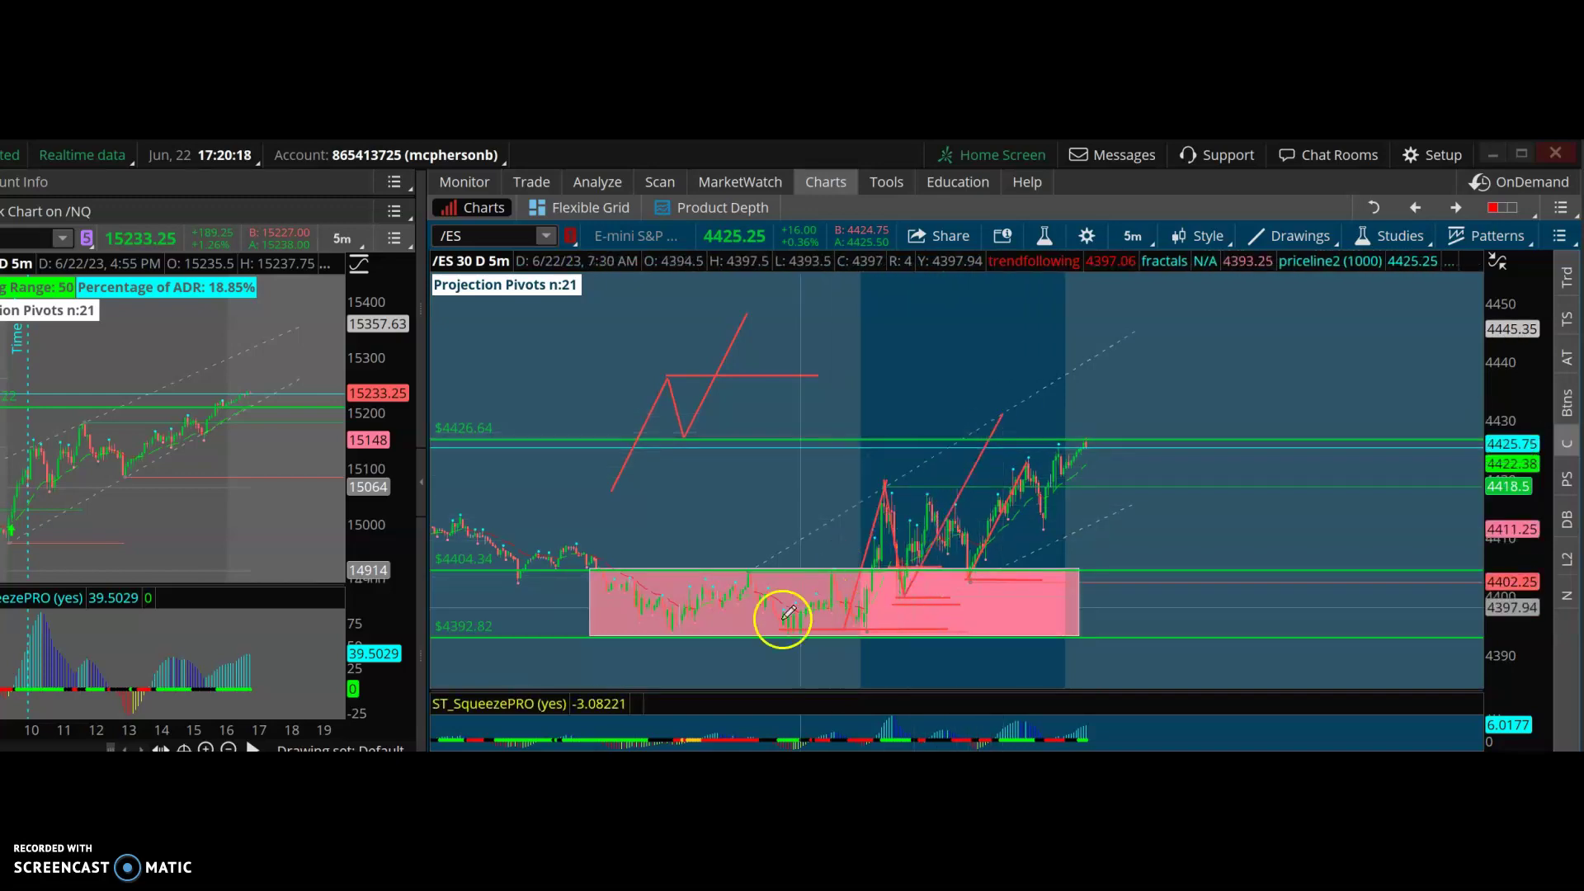